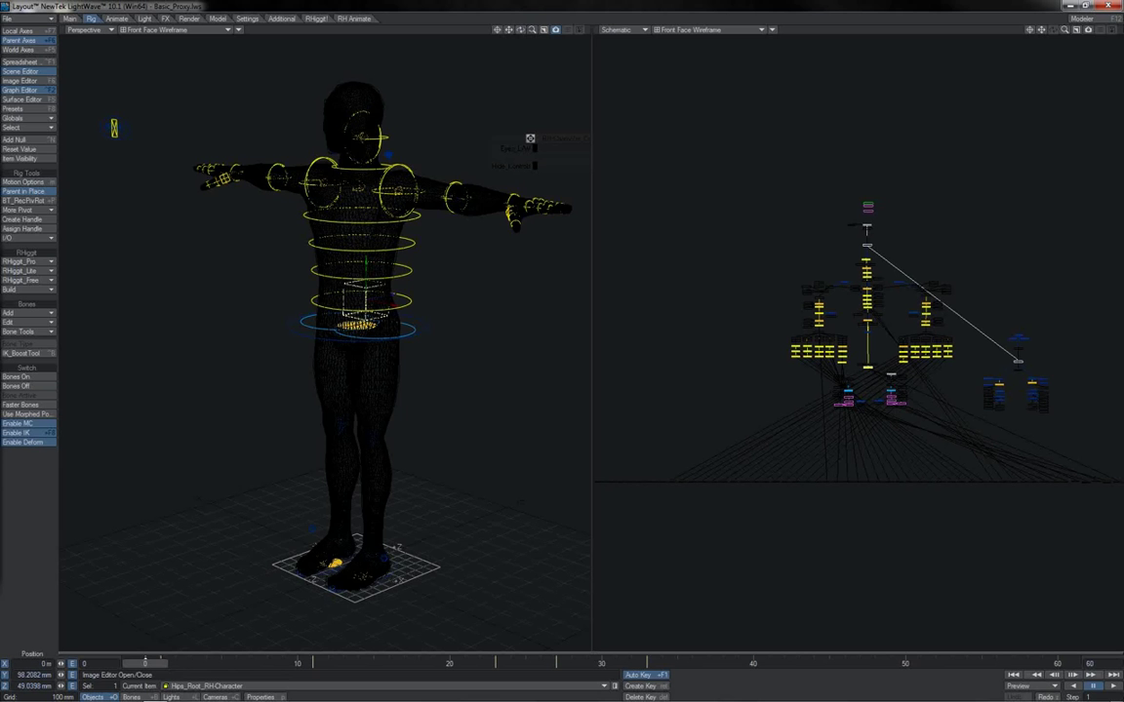
# Parent the left hand proxy to the matching hand control of the rig in the schematic
pyautogui.moveTo(520, 30); pyautogui.dragTo(640, 24)
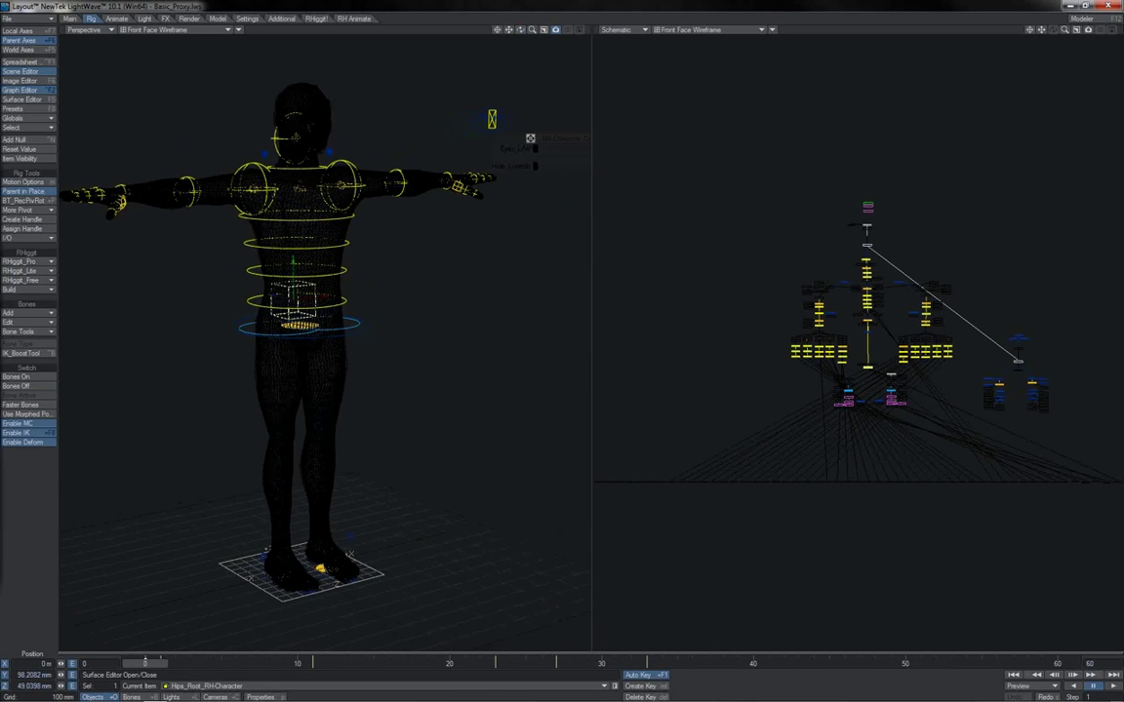
pyautogui.click(465, 182)
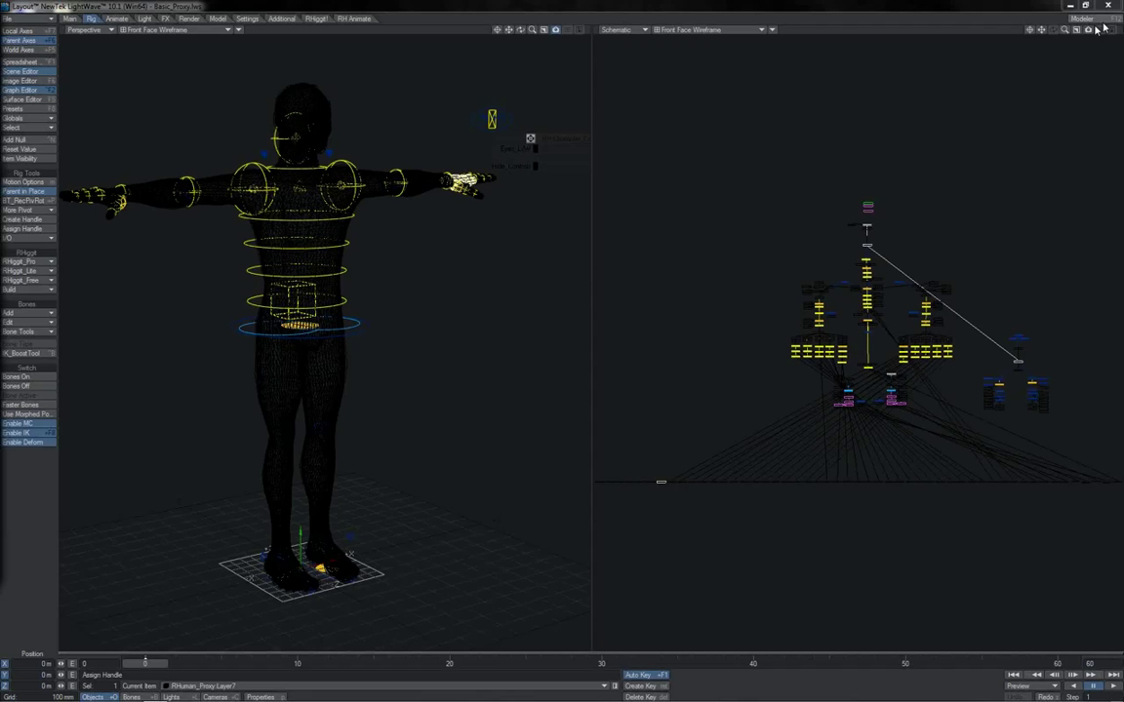
pyautogui.moveTo(1065, 31); pyautogui.dragTo(1103, 30)
pyautogui.click(1030, 296)
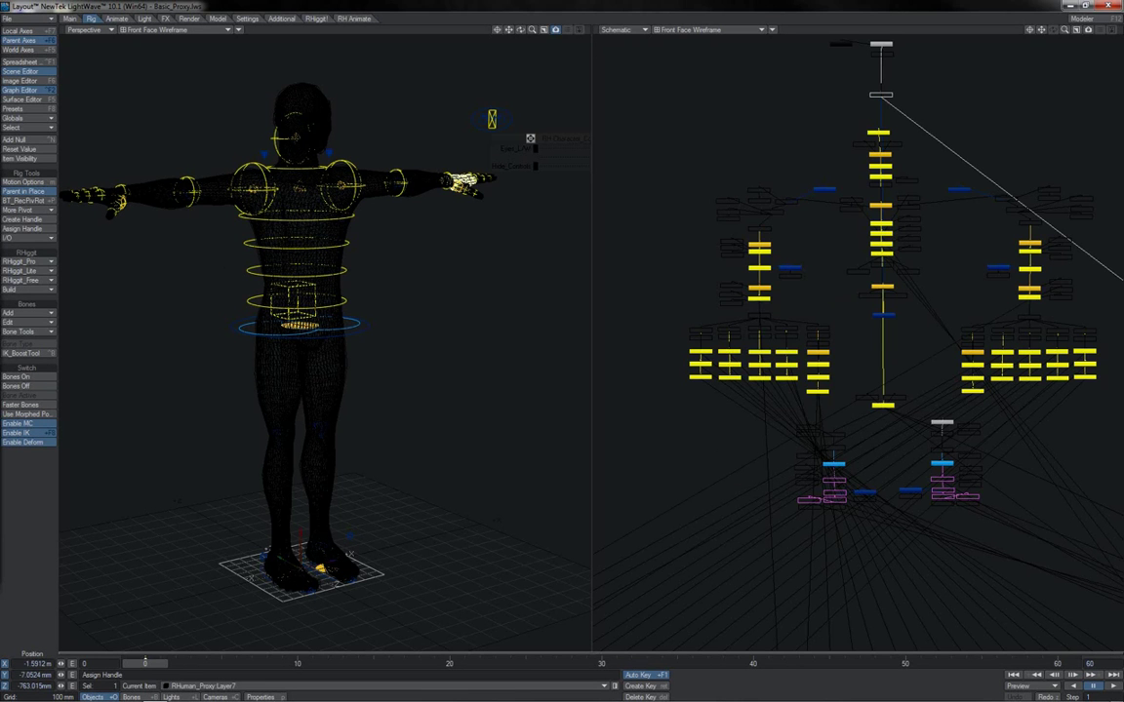
# Parent the forearm and upper arm proxies to their matching arm controls in the schematic
pyautogui.click(159, 191)
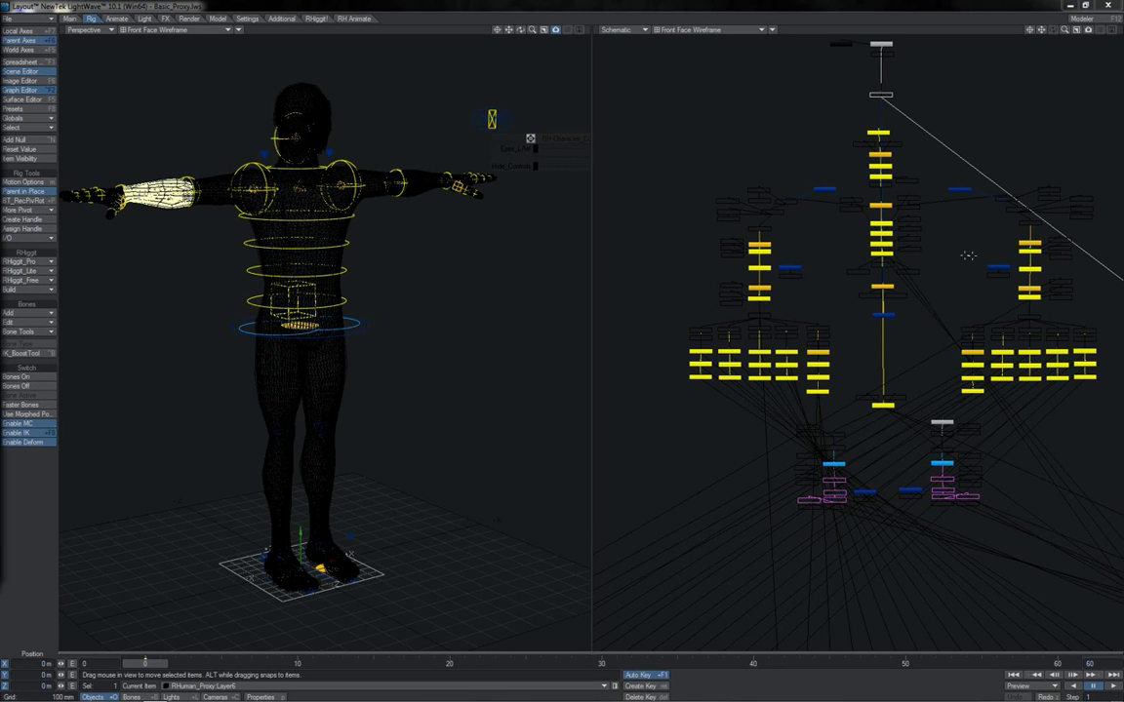
pyautogui.keyDown('ctrl'); pyautogui.click(1027, 268); pyautogui.keyUp('ctrl')
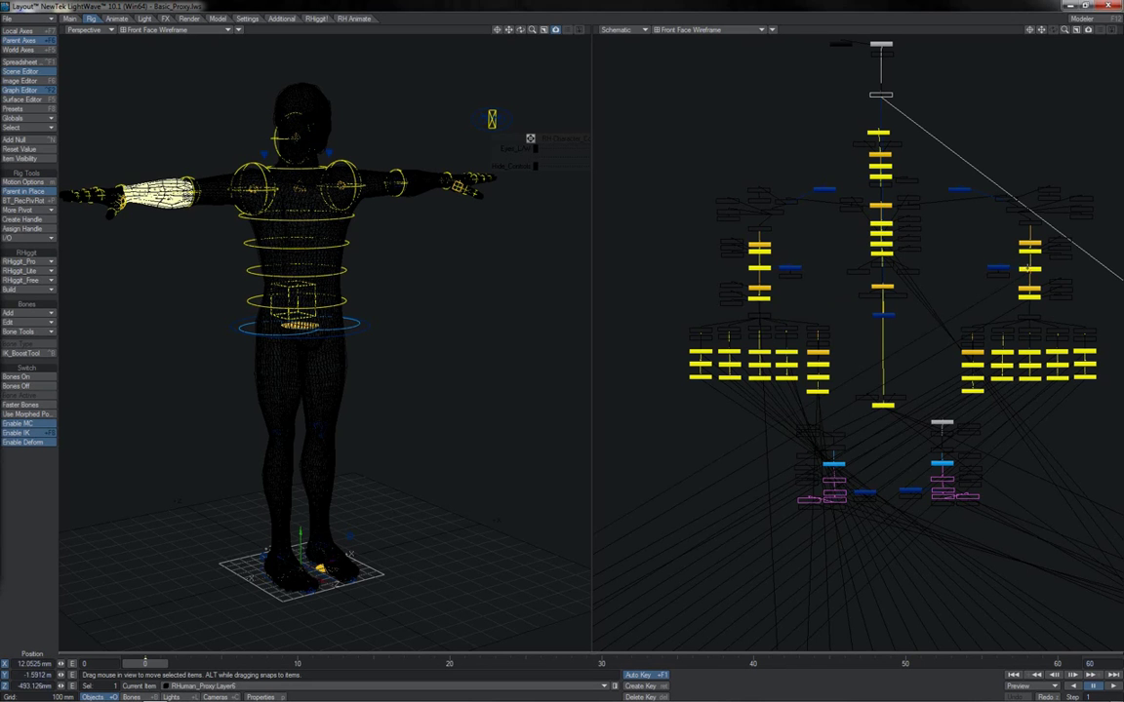
pyautogui.press('Up')
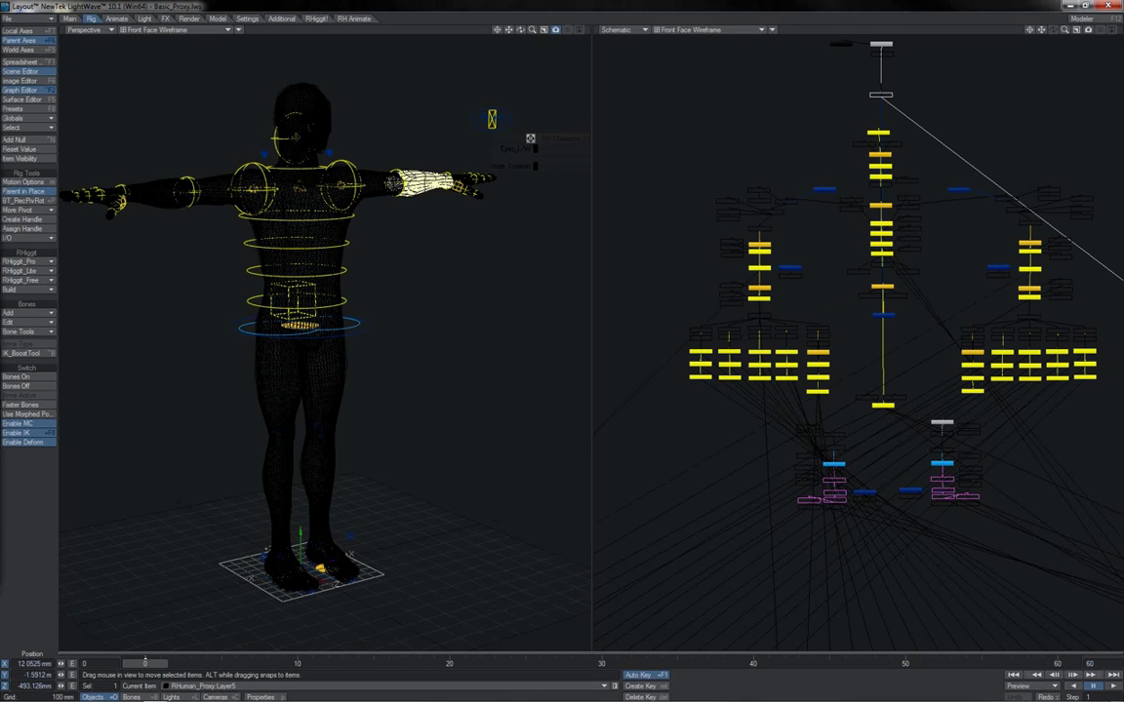
pyautogui.press('Up')
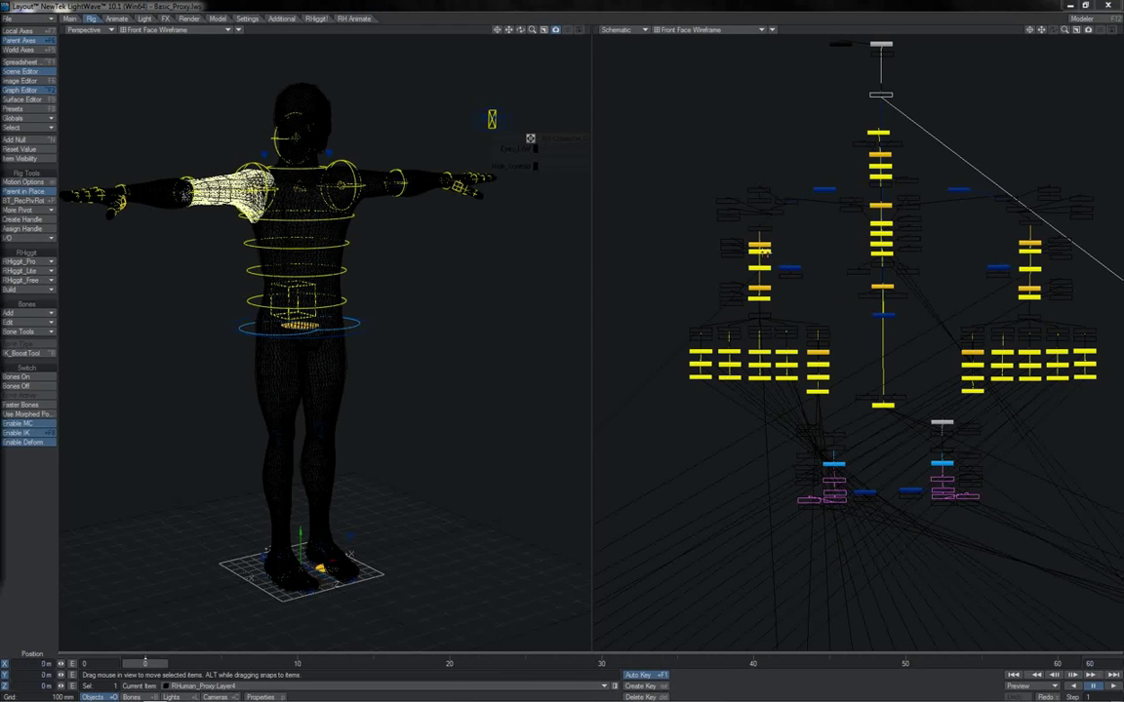
# Parent the neck and head proxies to the matching neck and head controls in the schematic
pyautogui.click(298, 163)
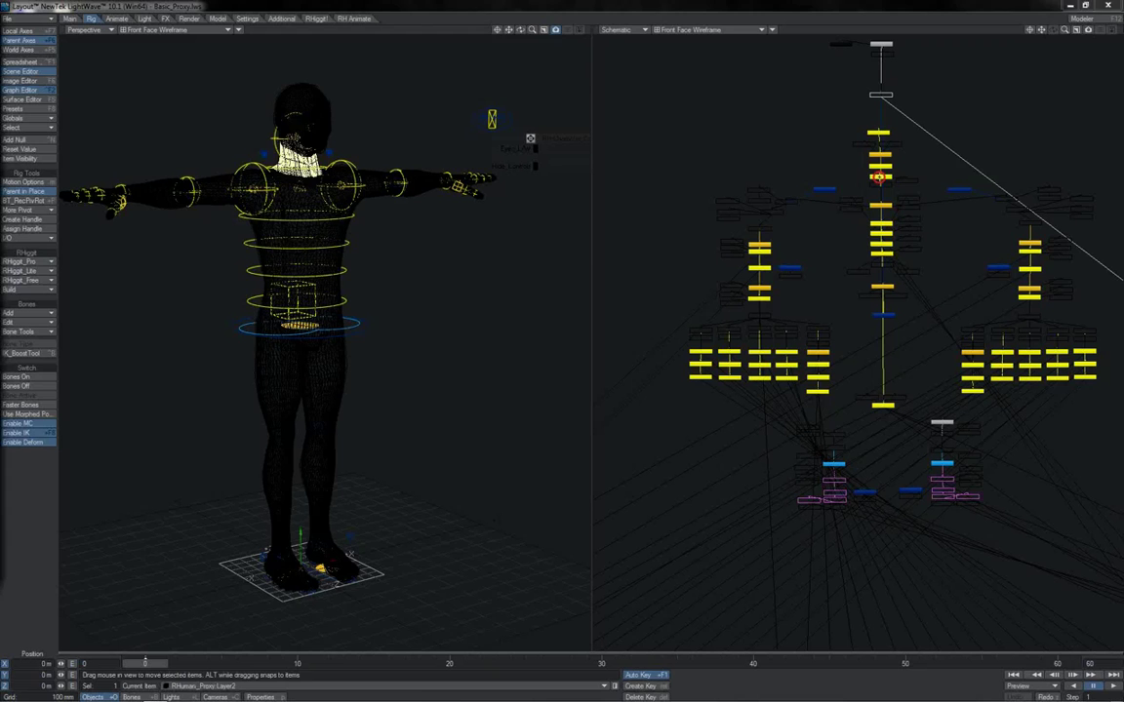
pyautogui.press('Up')
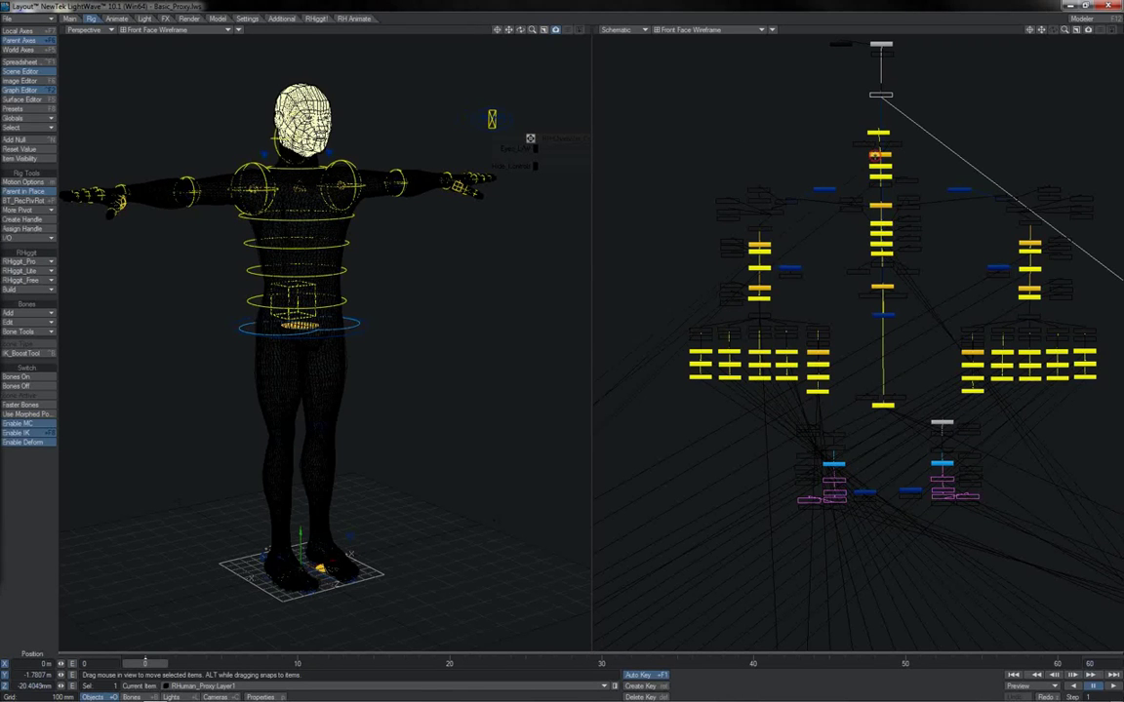
pyautogui.scroll(-3, 919, 214)
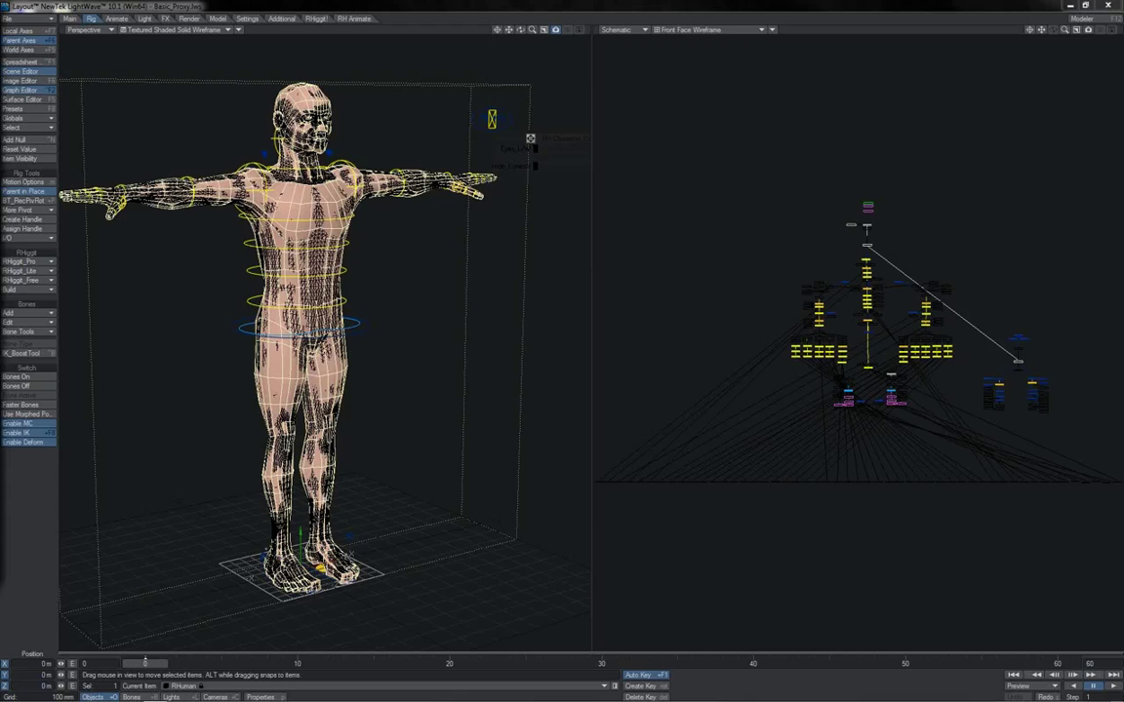
# Delete the original RHuman mesh from the scene
pyautogui.press('-')
pyautogui.press('Return')
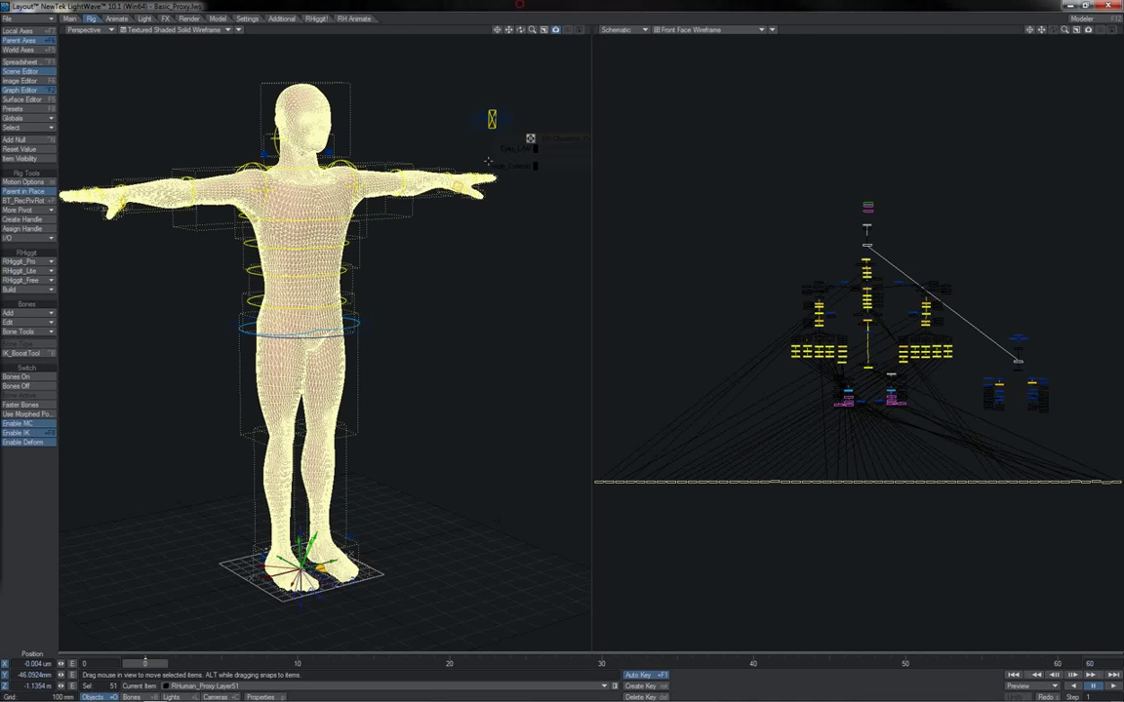
# Set the Display SubPatch Level of all selected RHuman_Proxy objects to 0
pyautogui.press('p')
pyautogui.click(796, 240)
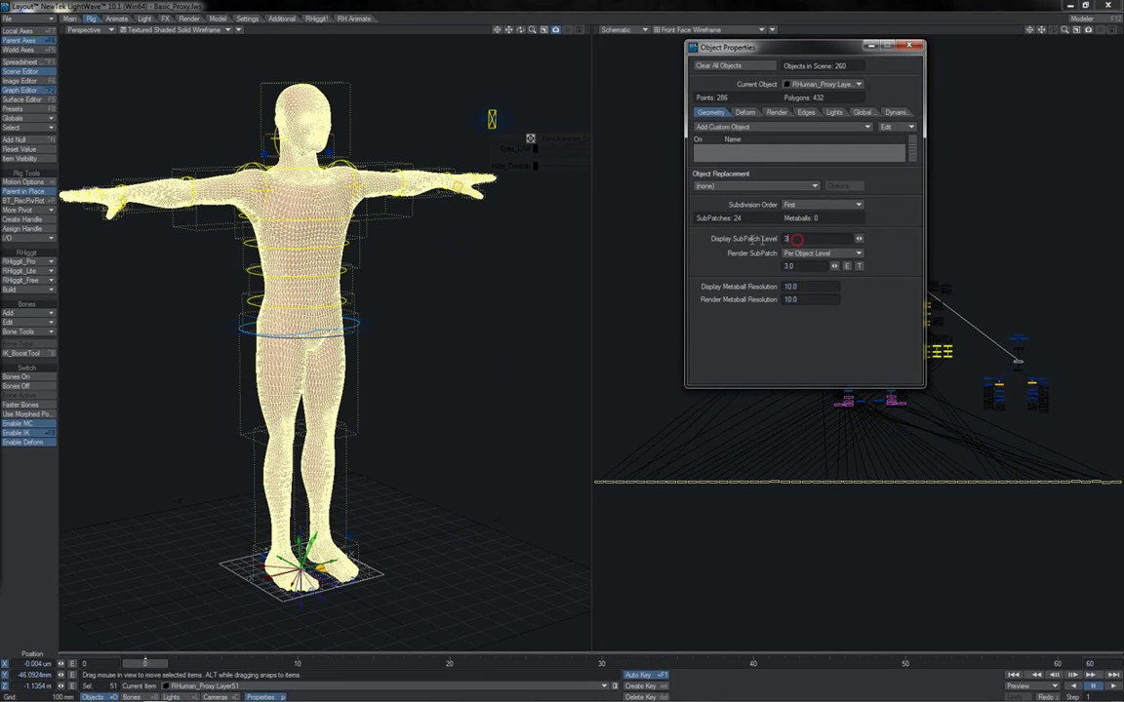
pyautogui.press('Return')
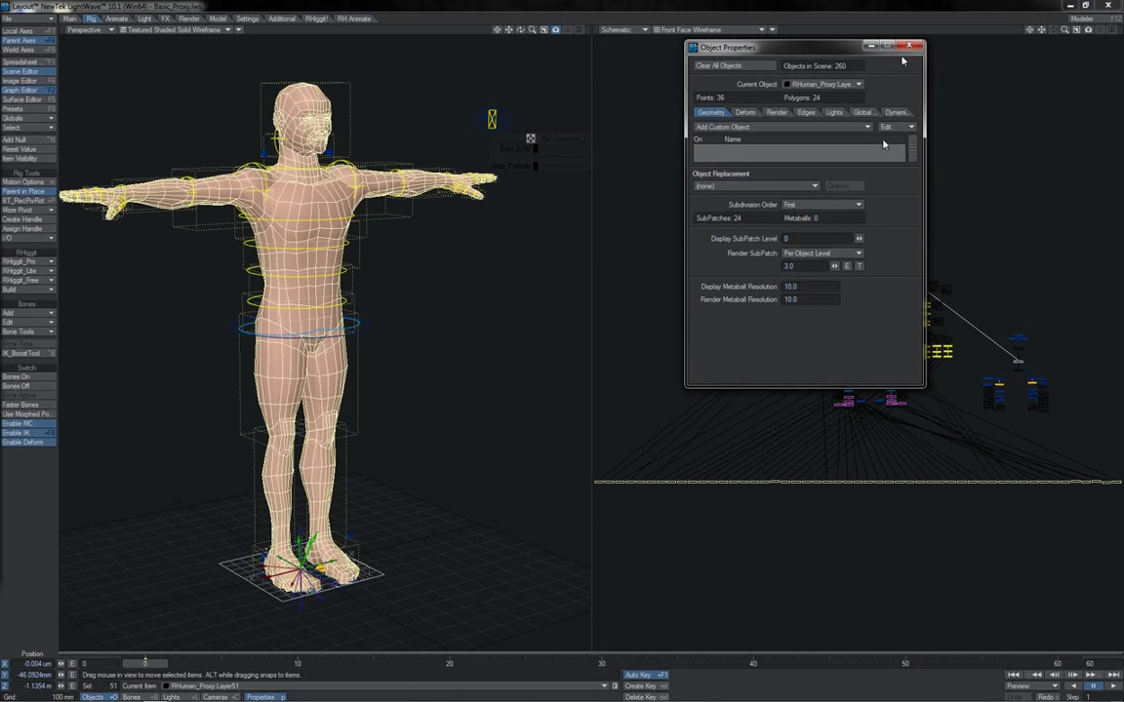
pyautogui.click(908, 46)
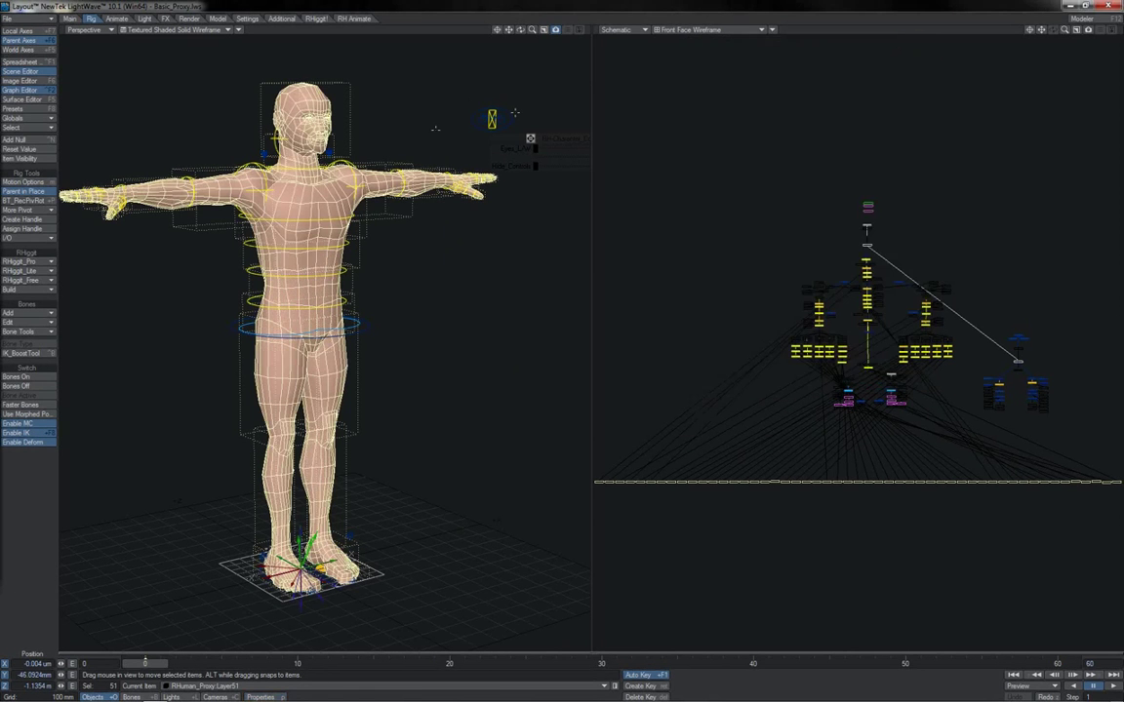
# Try rotating the L_Shoulder_RH-Character control to test the arm proxies, and undo the rotation
pyautogui.click(355, 161)
pyautogui.press('y')
pyautogui.moveTo(352, 145); pyautogui.dragTo(434, 145)
pyautogui.hotkey('ctrl', 'z')
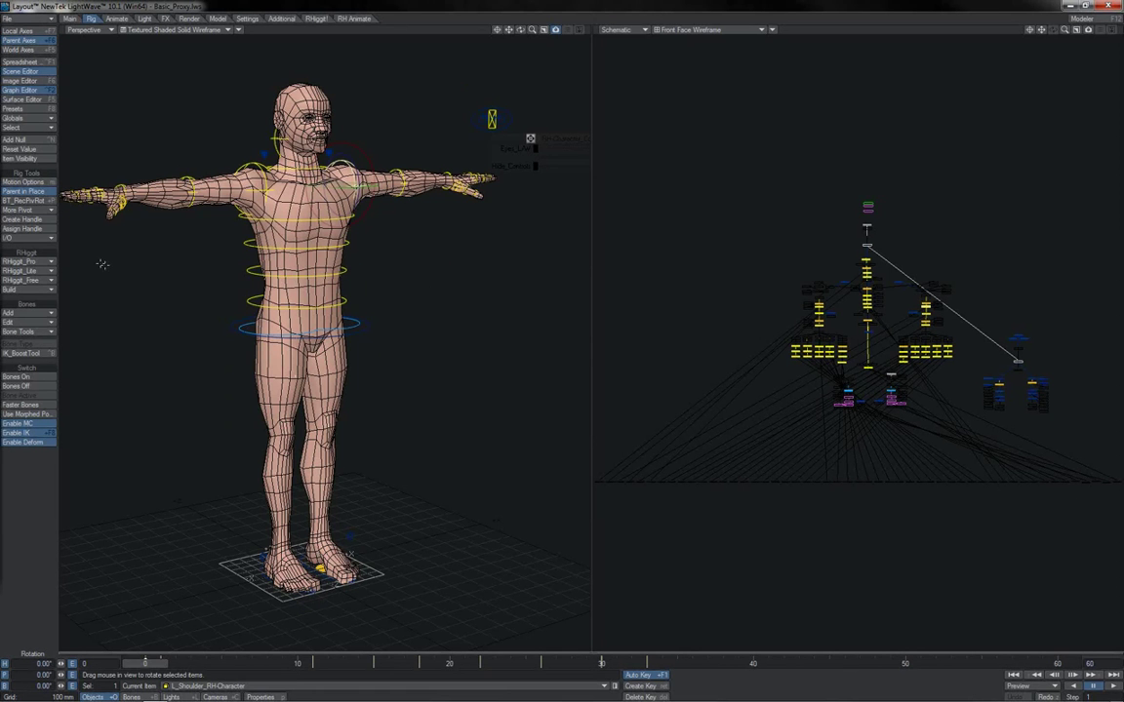
# Play the proxy character's animation in an enlarged perspective view
pyautogui.click(1113, 686)
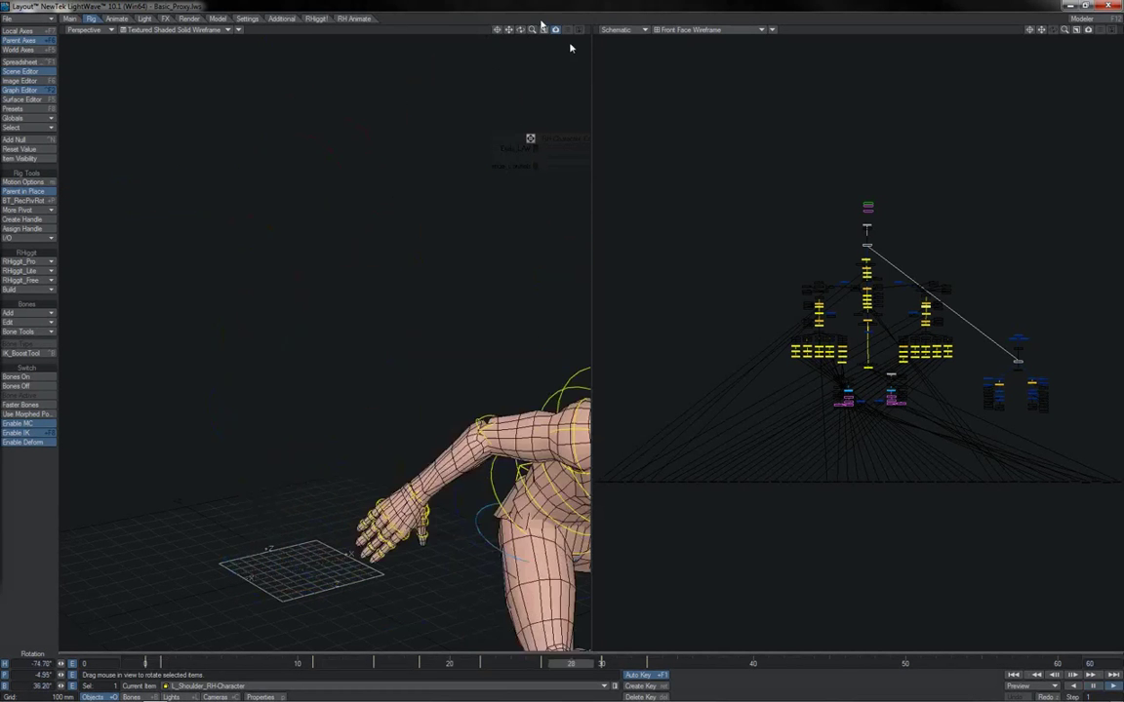
pyautogui.click(544, 29)
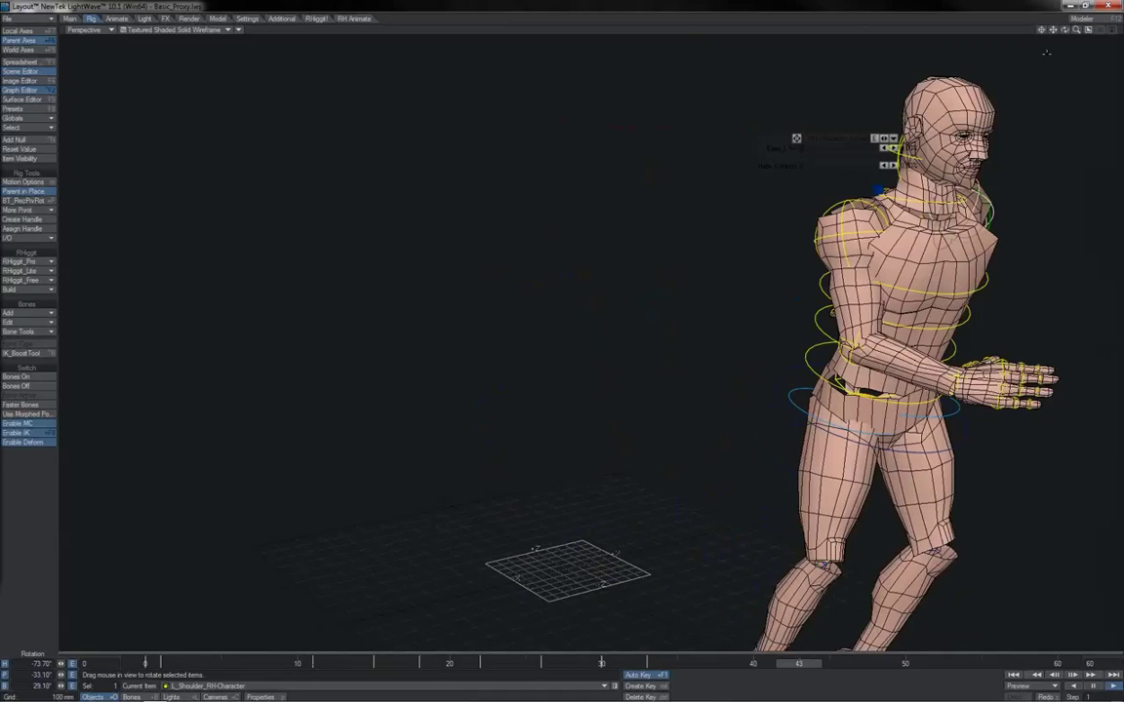
# Give the null named rate the Max Rate custom object to display the playback frame rate
pyautogui.press('p')
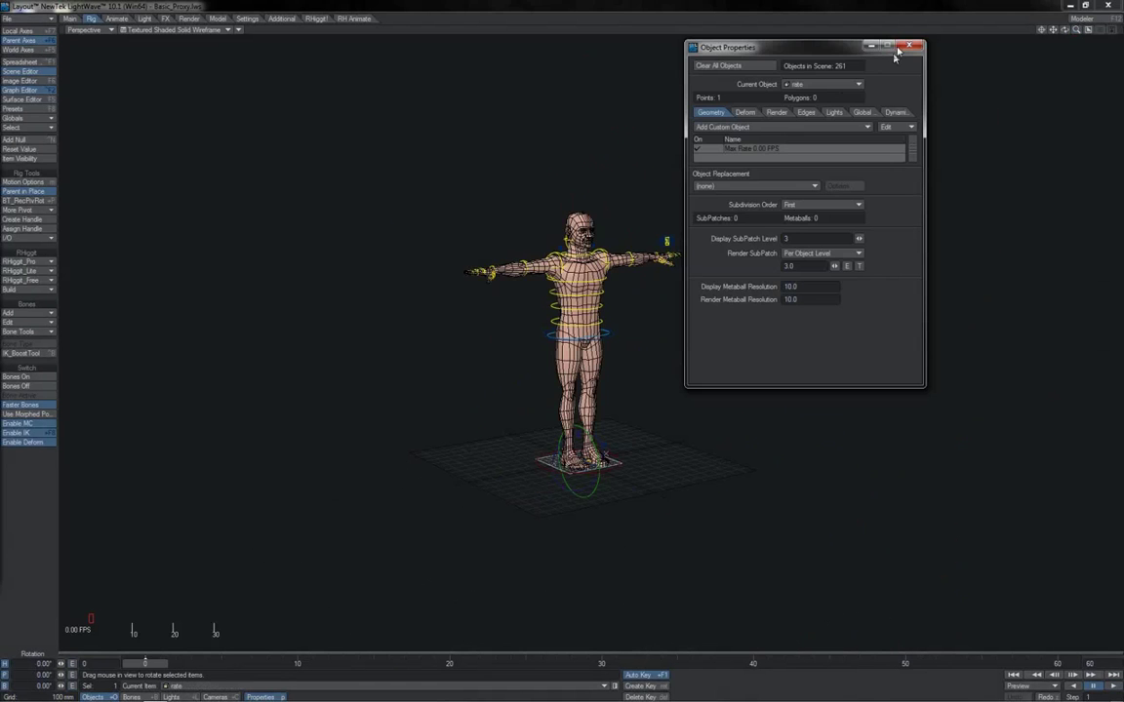
pyautogui.click(903, 46)
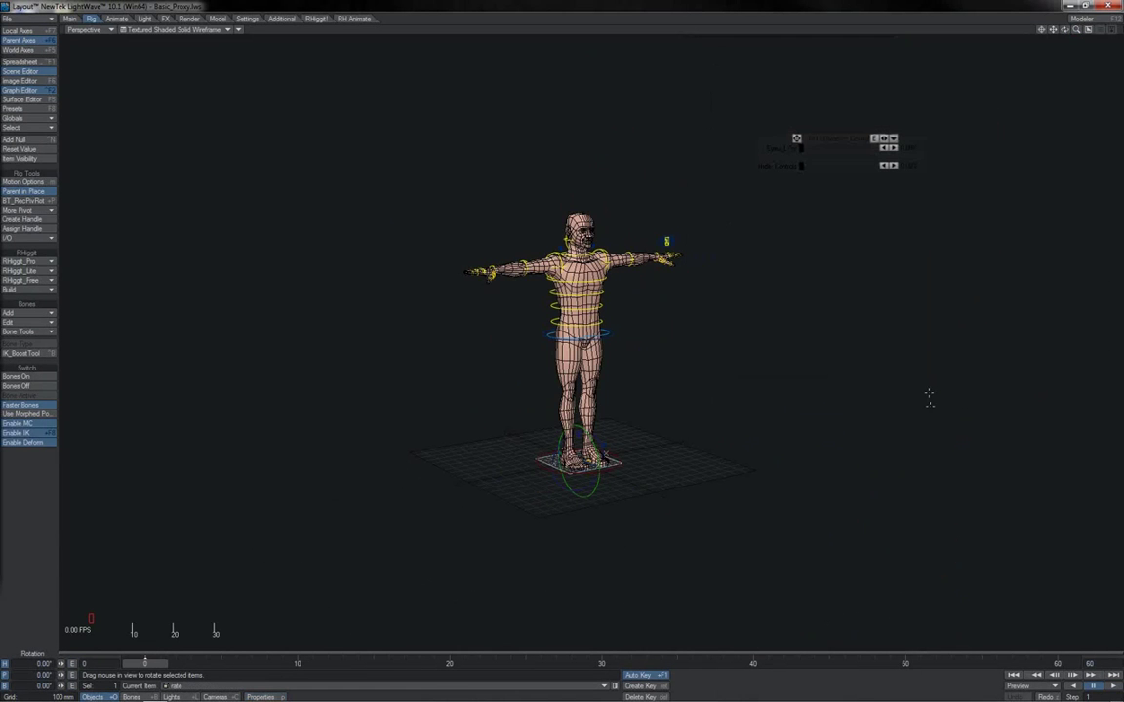
# Play the proxy animation with the frame-rate display, viewing it from different angles, and return to the first frame
pyautogui.click(1114, 685)
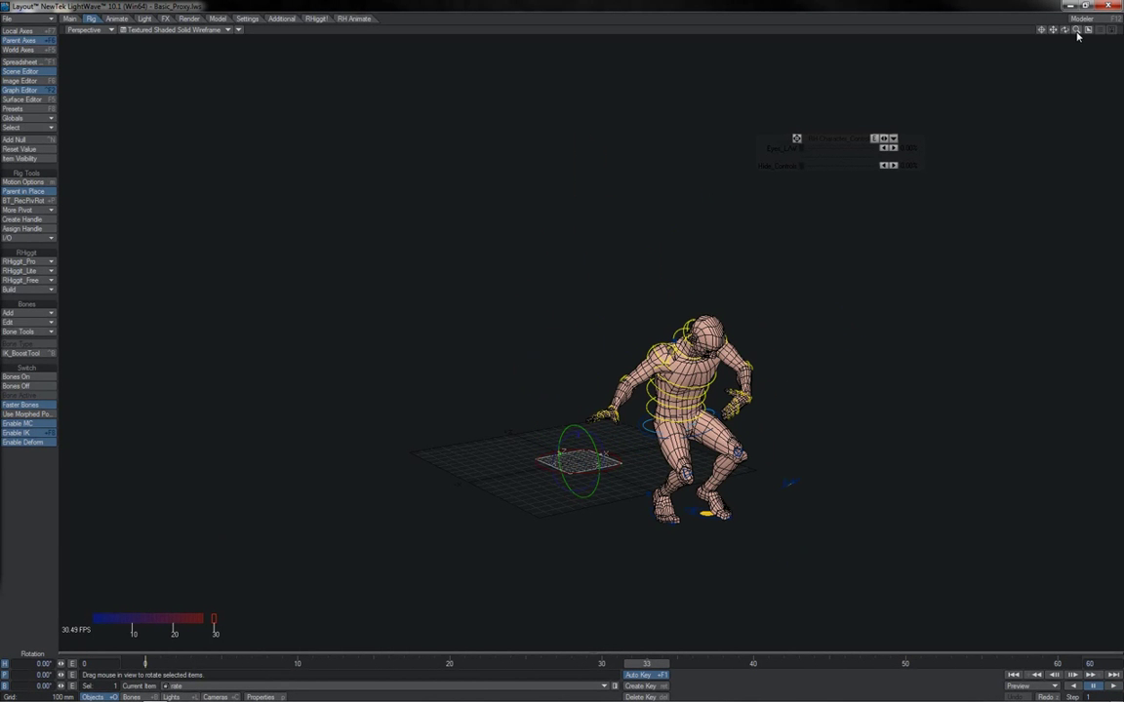
pyautogui.moveTo(1076, 30); pyautogui.dragTo(1081, 30)
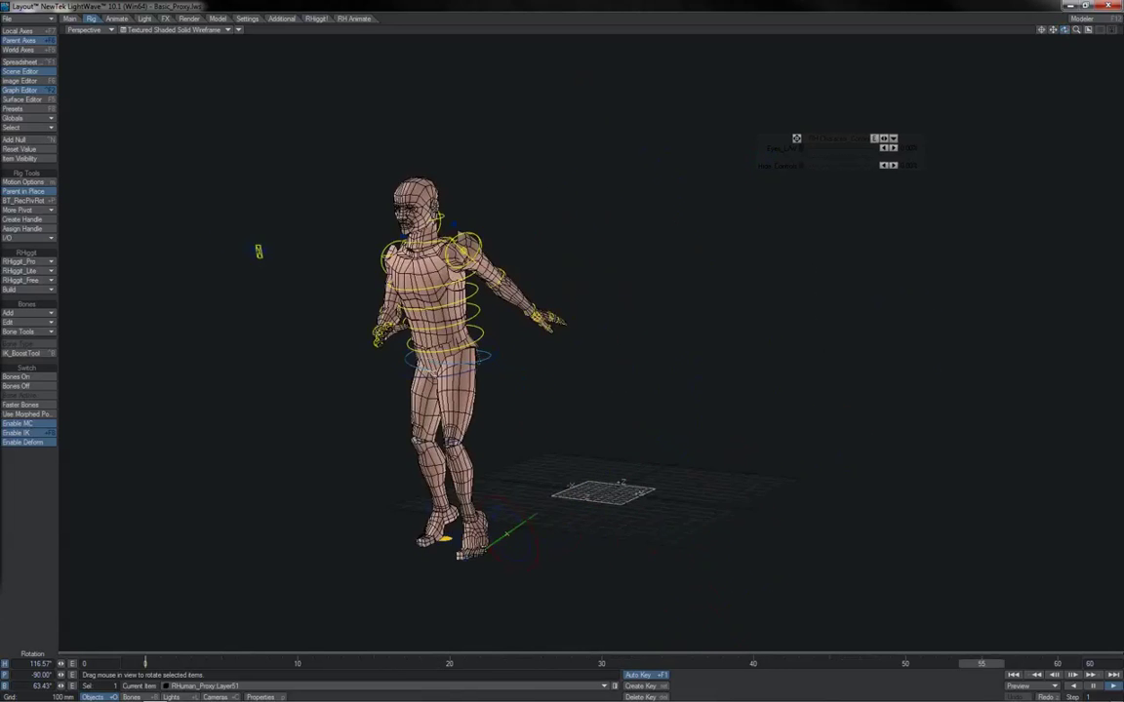
pyautogui.click(1092, 689)
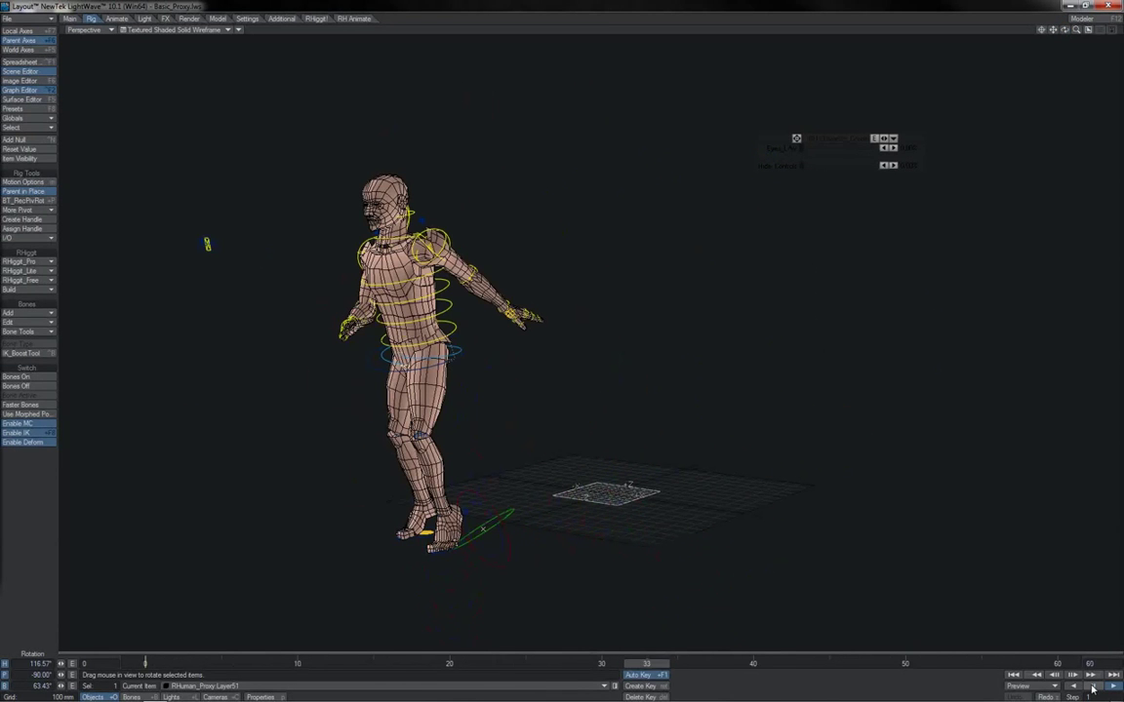
pyautogui.click(1012, 676)
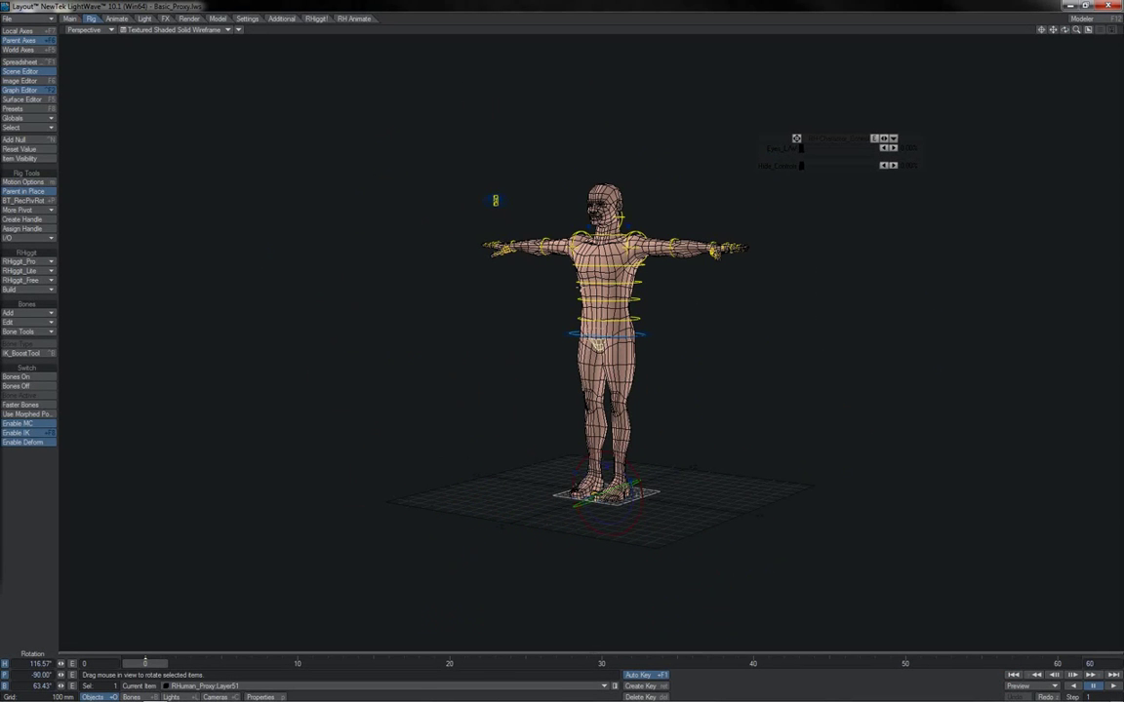
pyautogui.moveTo(1076, 30); pyautogui.dragTo(1024, 33)
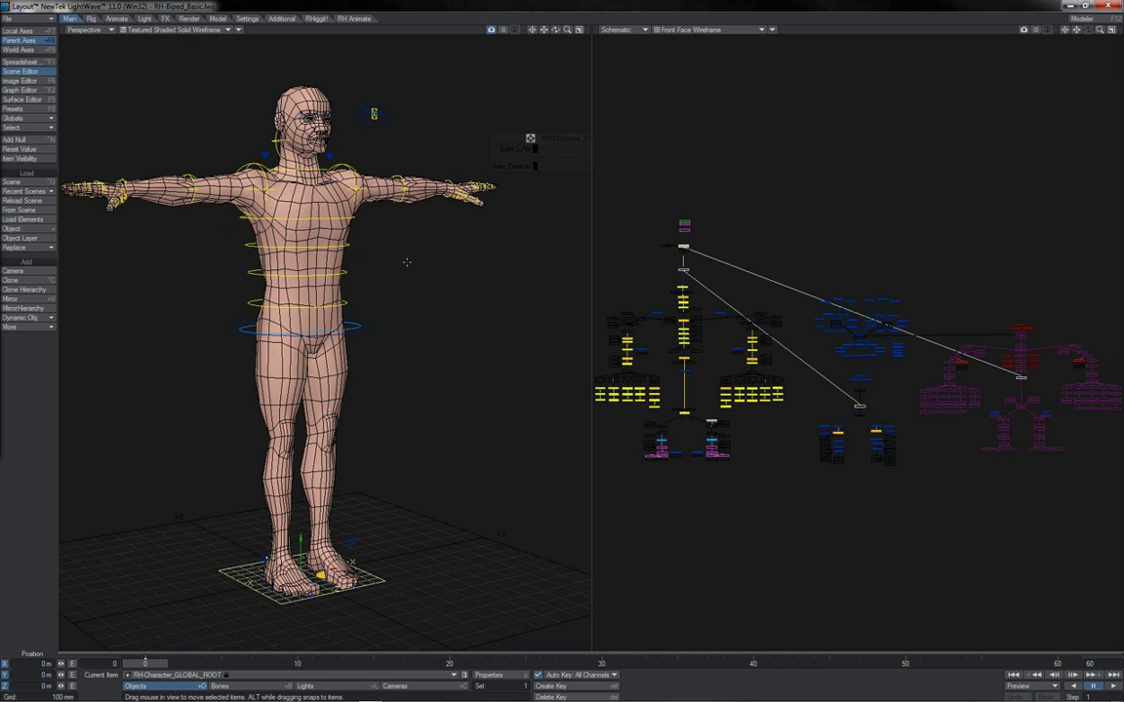
# Set up loading from the animated proxy scene with all items selected and Merge only motion envelopes enabled
pyautogui.click(37, 213)
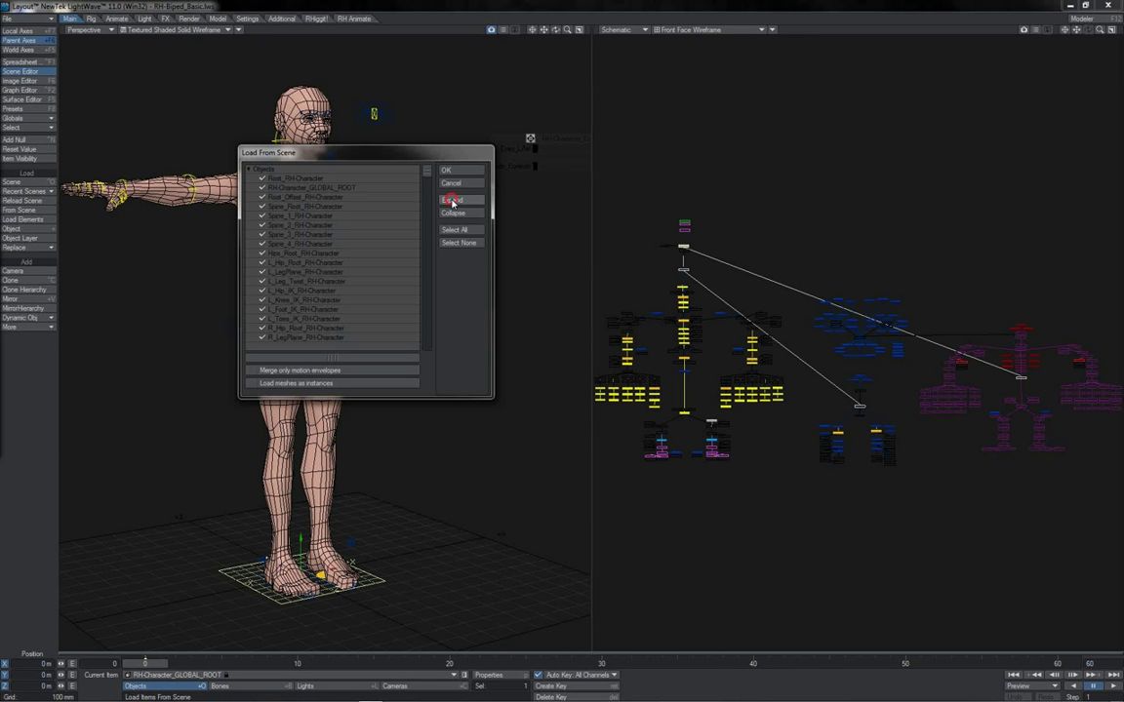
pyautogui.click(454, 231)
pyautogui.moveTo(426, 172)
pyautogui.mouseDown()
pyautogui.moveTo(426, 368)
pyautogui.moveTo(423, 205)
pyautogui.moveTo(433, 175)
pyautogui.mouseUp()
pyautogui.click(251, 371)
pyautogui.moveTo(426, 172); pyautogui.dragTo(426, 374)
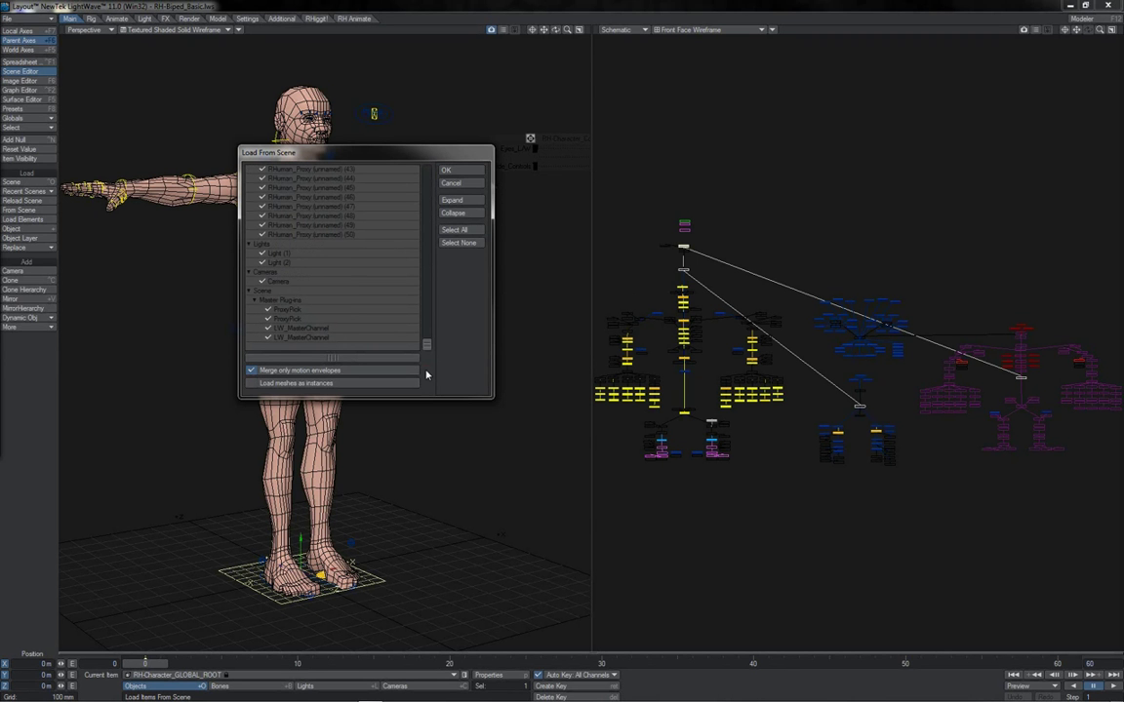
# Exclude Light (1), Light (2) and Camera, and load the remaining items into the current scene
pyautogui.click(261, 253)
pyautogui.click(262, 263)
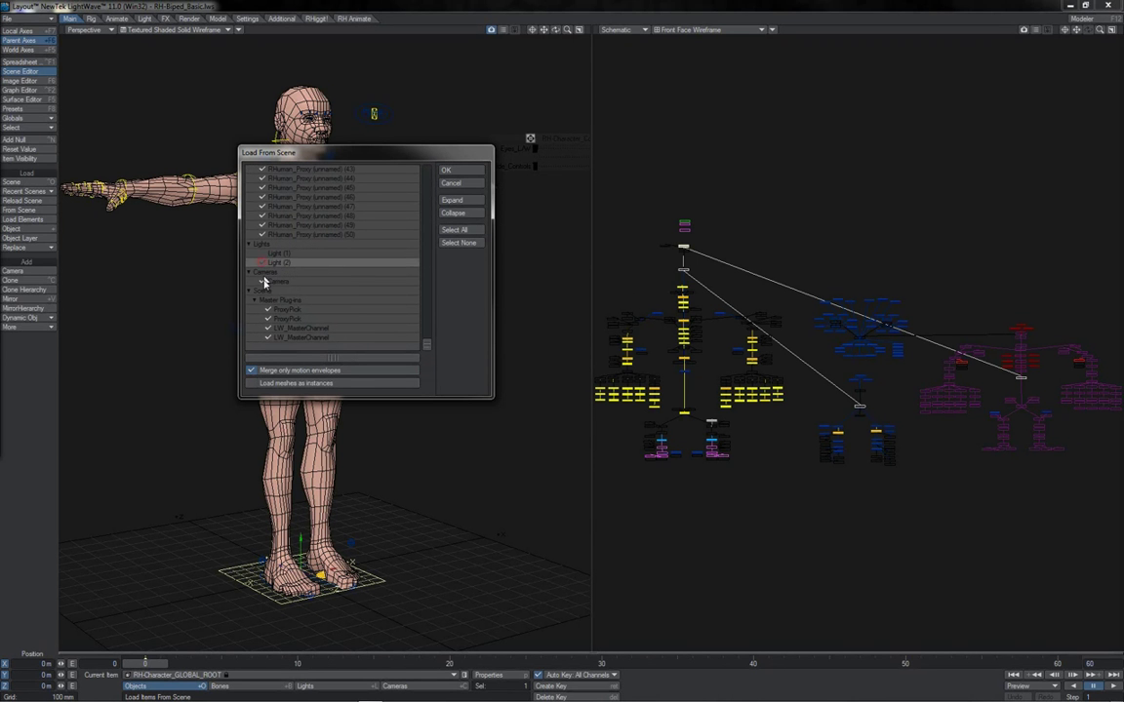
pyautogui.click(264, 281)
pyautogui.click(448, 172)
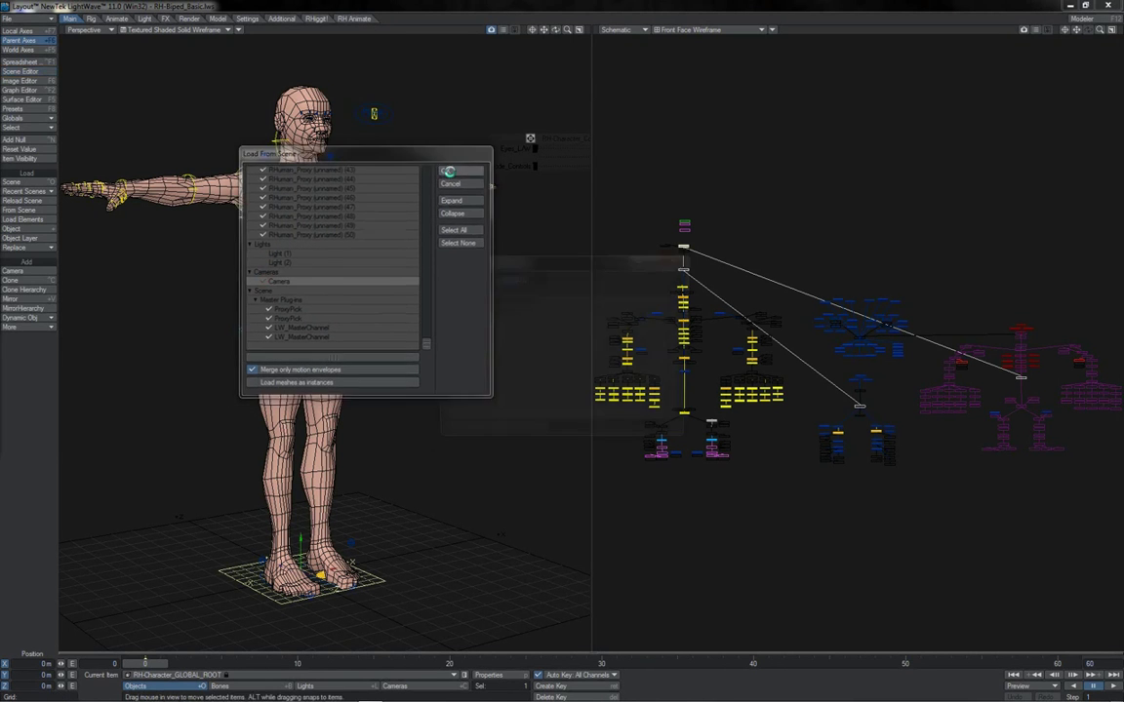
# Check the loaded motion at frame 14 and delete all RHuman_Proxy objects from the scene
pyautogui.moveTo(148, 664); pyautogui.dragTo(374, 664)
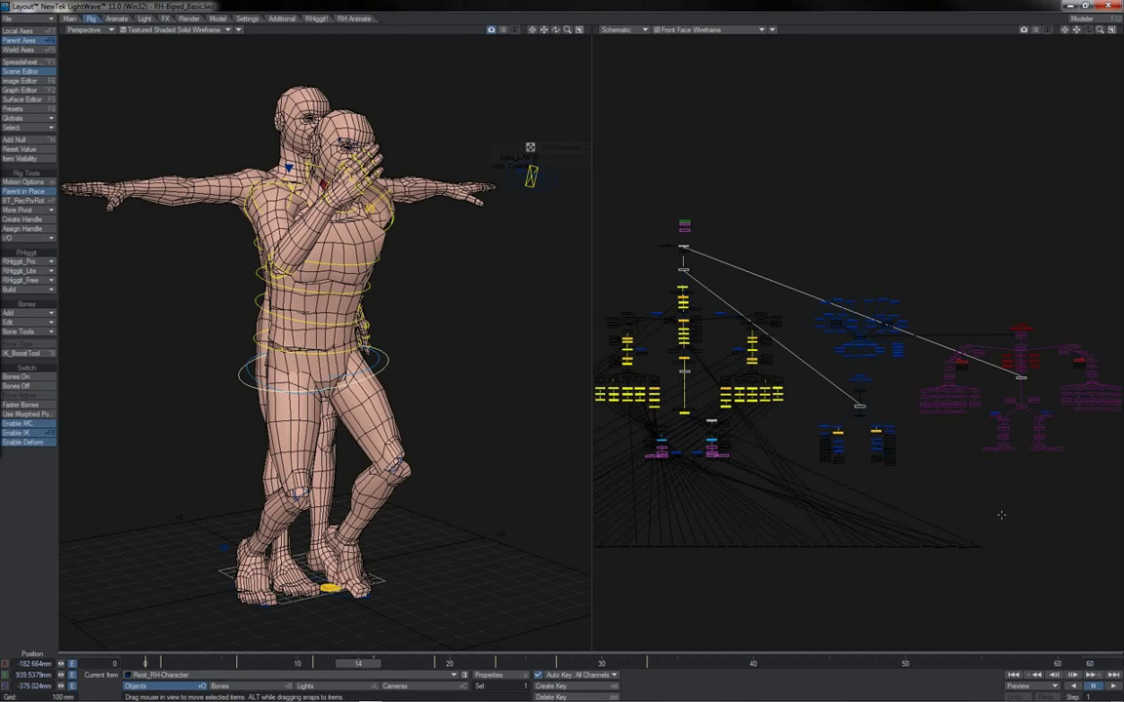
pyautogui.moveTo(1076, 30); pyautogui.dragTo(1109, 23)
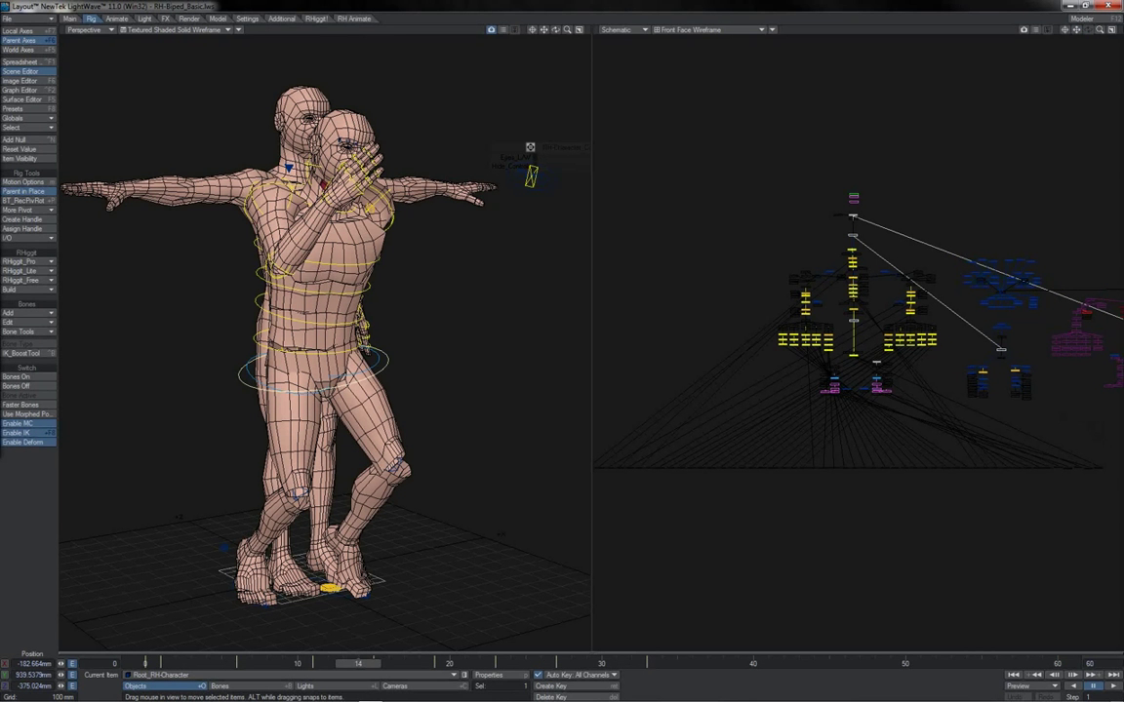
pyautogui.moveTo(1109, 445); pyautogui.dragTo(592, 509)
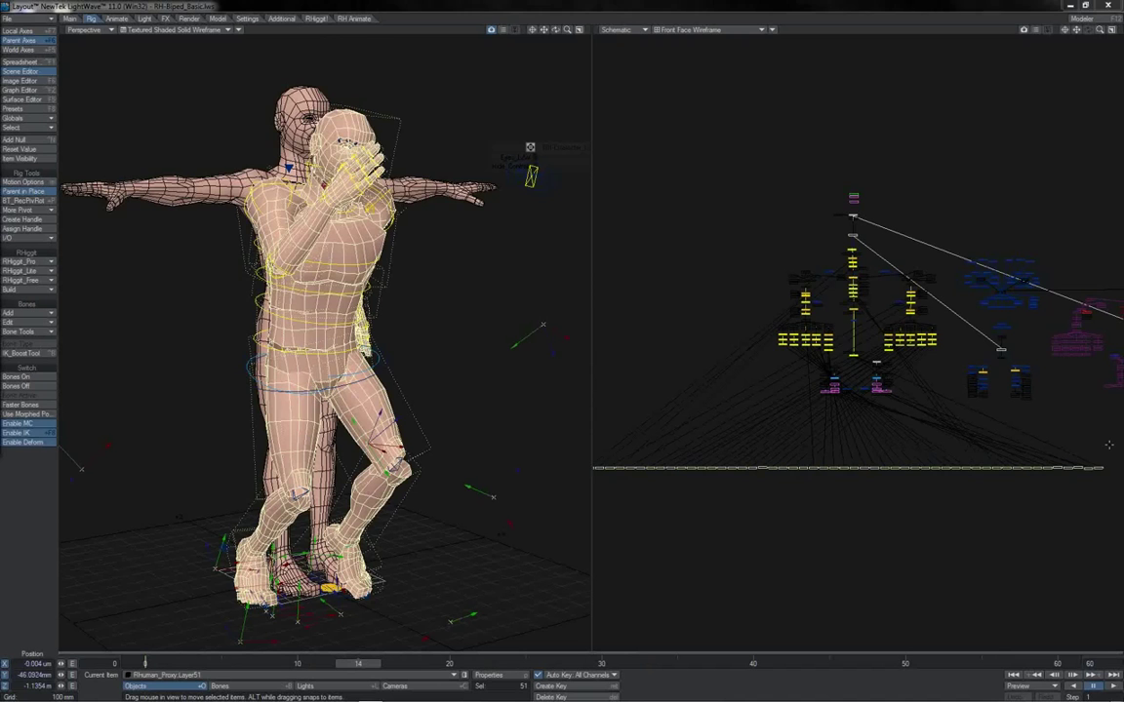
pyautogui.click(415, 215)
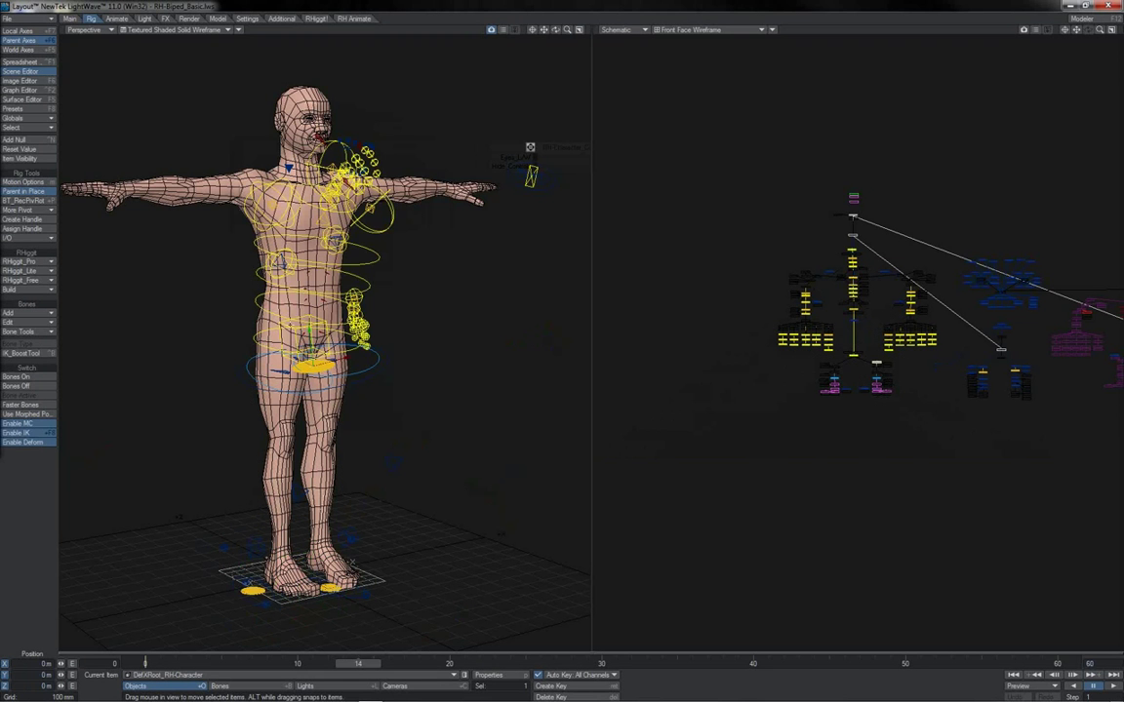
# Return to frame 0 and set the RHuman mesh to use bones from DeformRig_RH-Character
pyautogui.moveTo(361, 665); pyautogui.dragTo(145, 665)
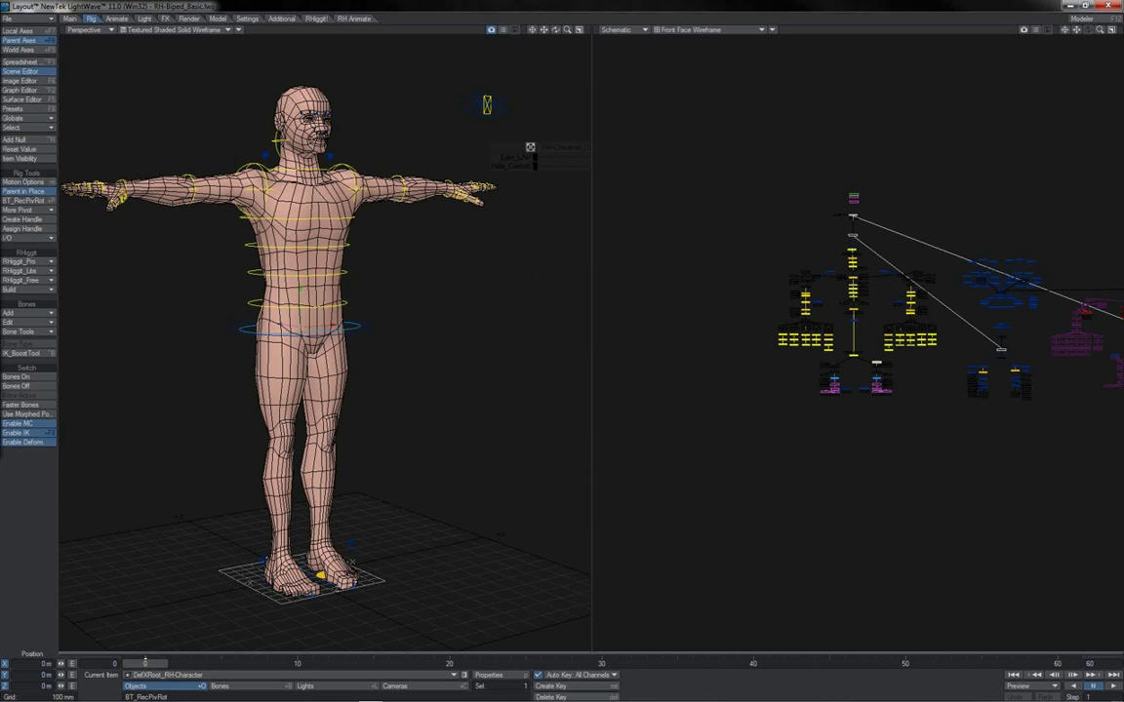
pyautogui.click(301, 263)
pyautogui.hotkey('shift', 'b')
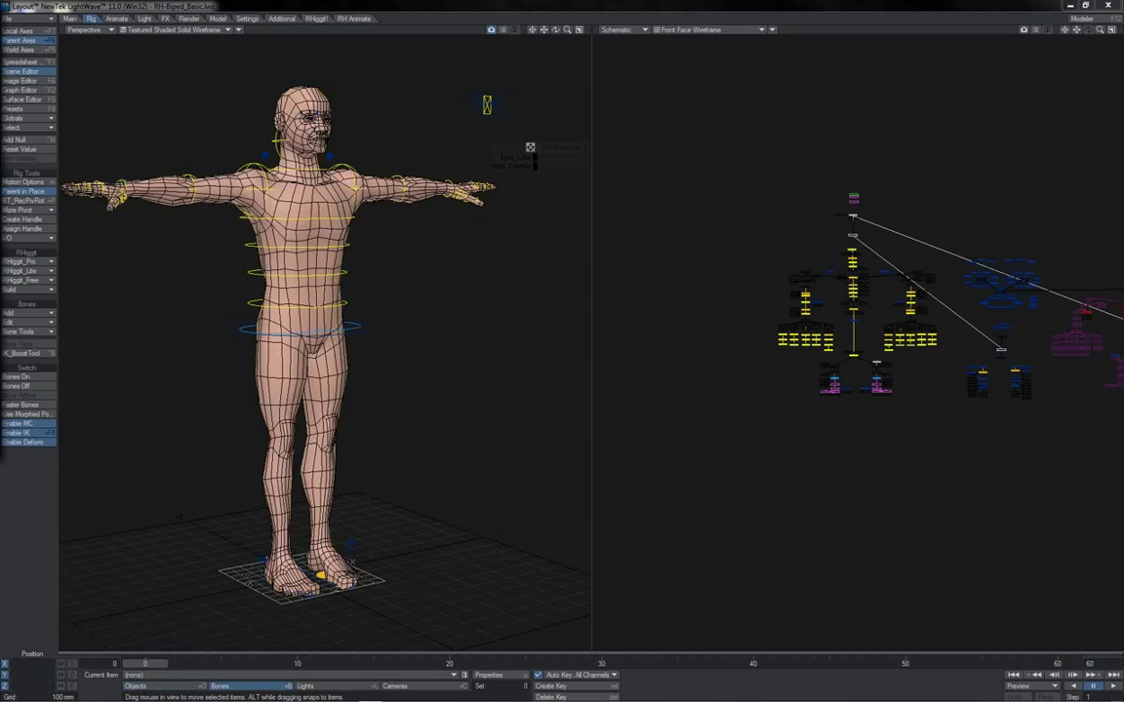
pyautogui.press('p')
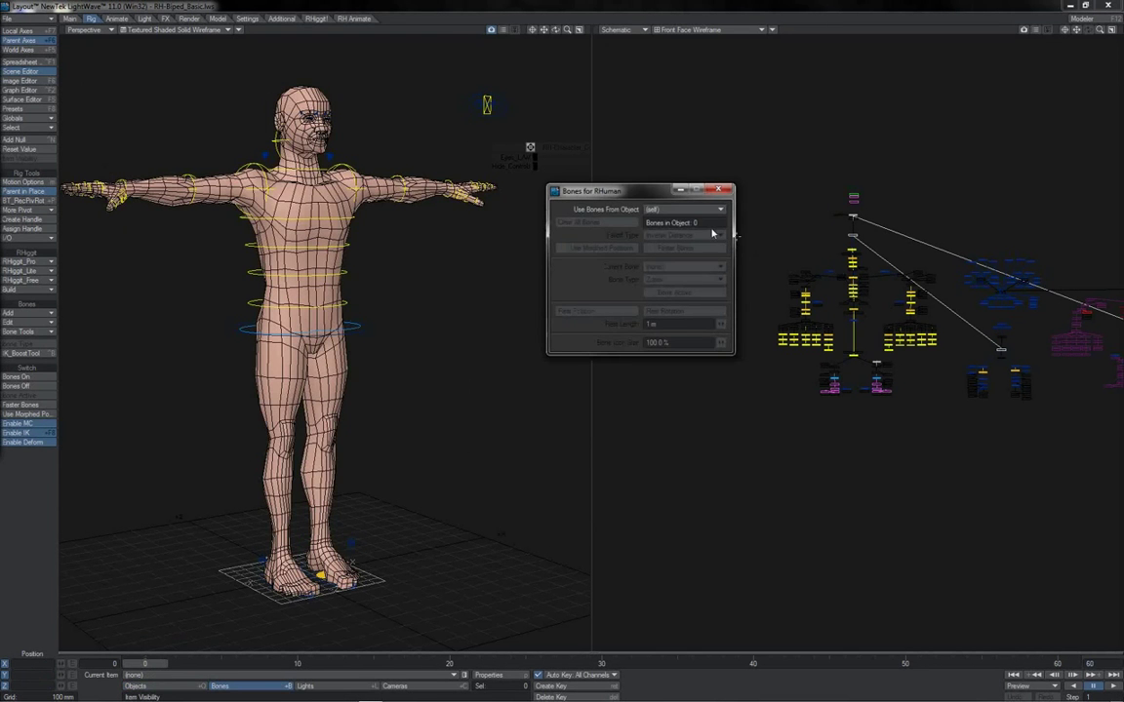
pyautogui.click(685, 209)
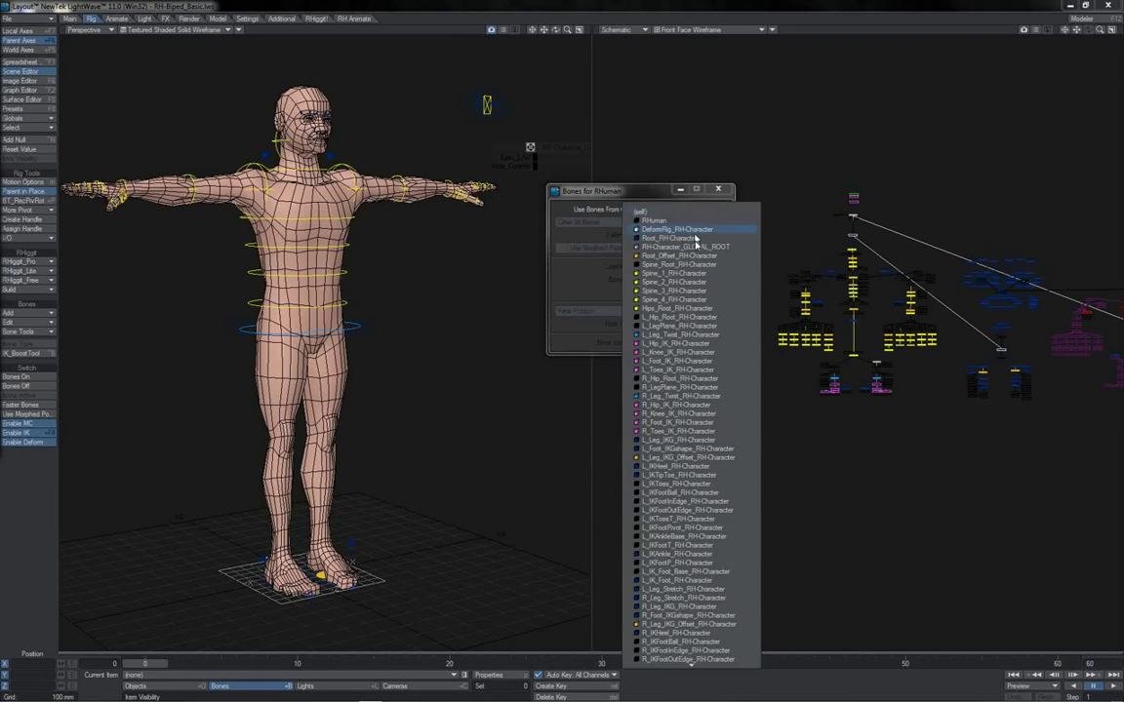
pyautogui.click(699, 230)
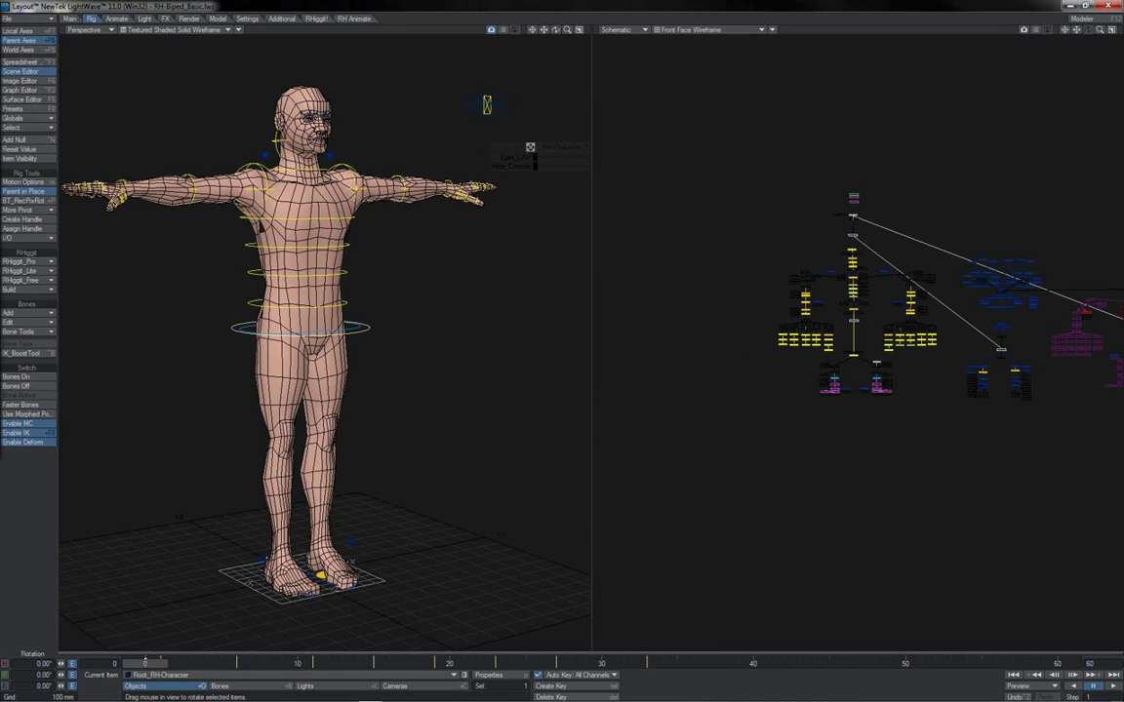
# Exit LightWave 11 Layout without saving changes and switch to LightWave 10.1 Layout with the Basic_Proxy scene
pyautogui.moveTo(146, 663)
pyautogui.mouseDown()
pyautogui.moveTo(495, 663)
pyautogui.moveTo(145, 663)
pyautogui.mouseUp()
pyautogui.click(29, 193)
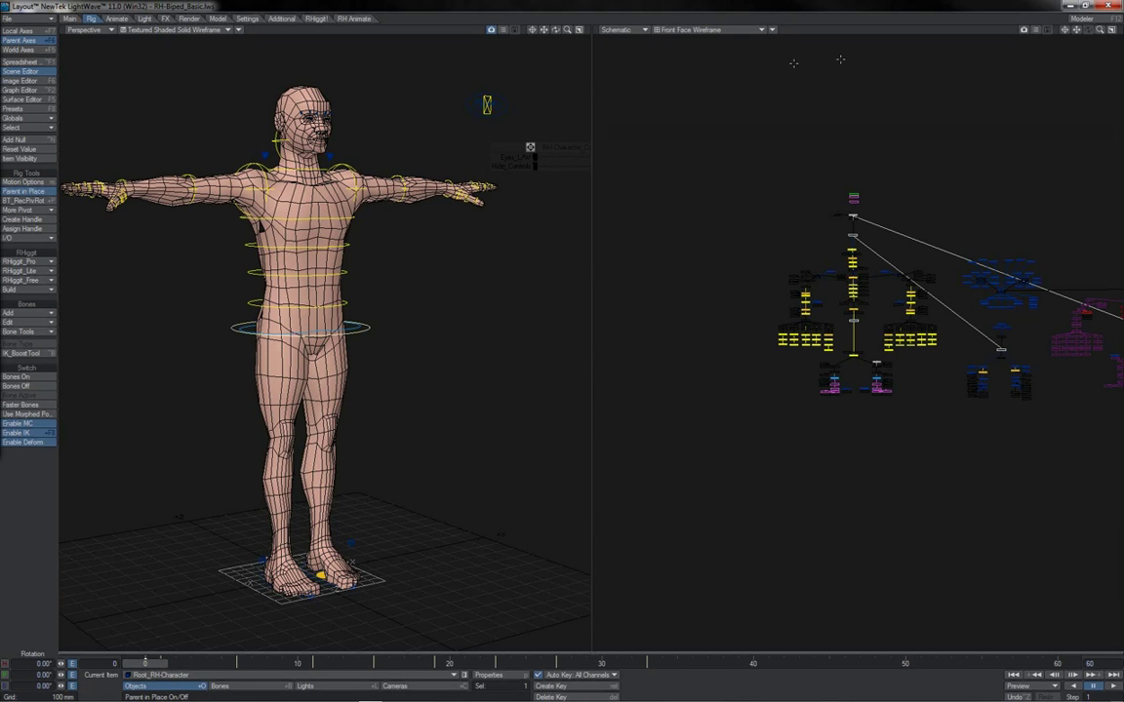
pyautogui.click(1109, 4)
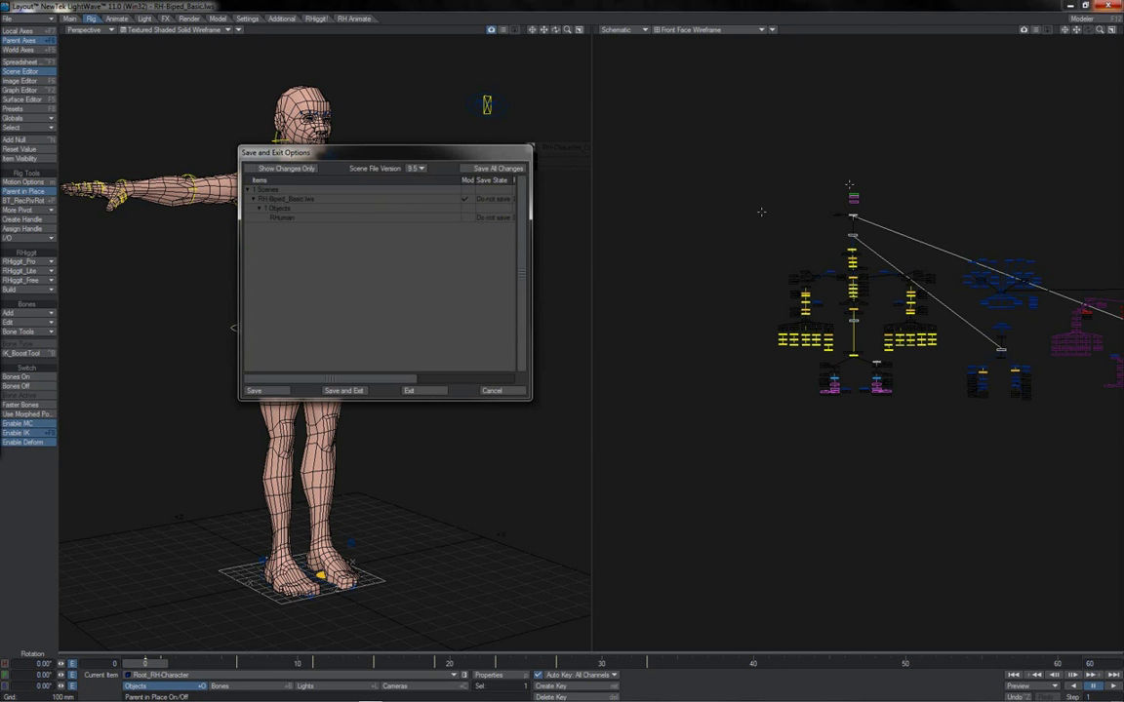
pyautogui.click(441, 390)
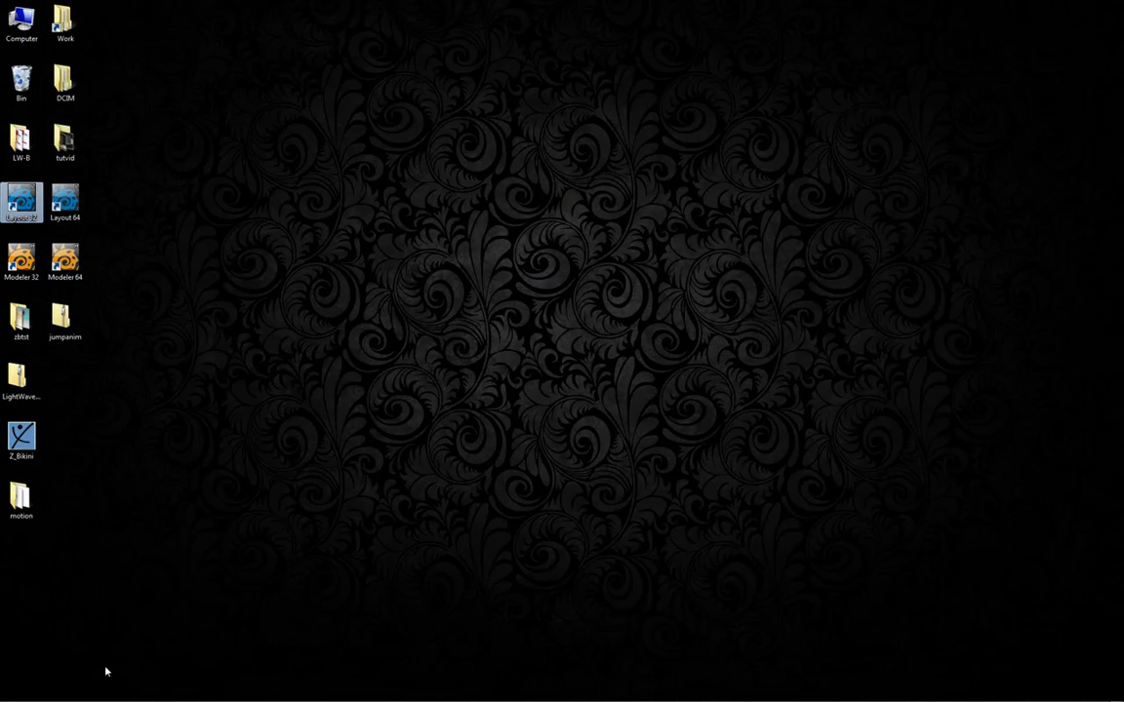
pyautogui.click(157, 696)
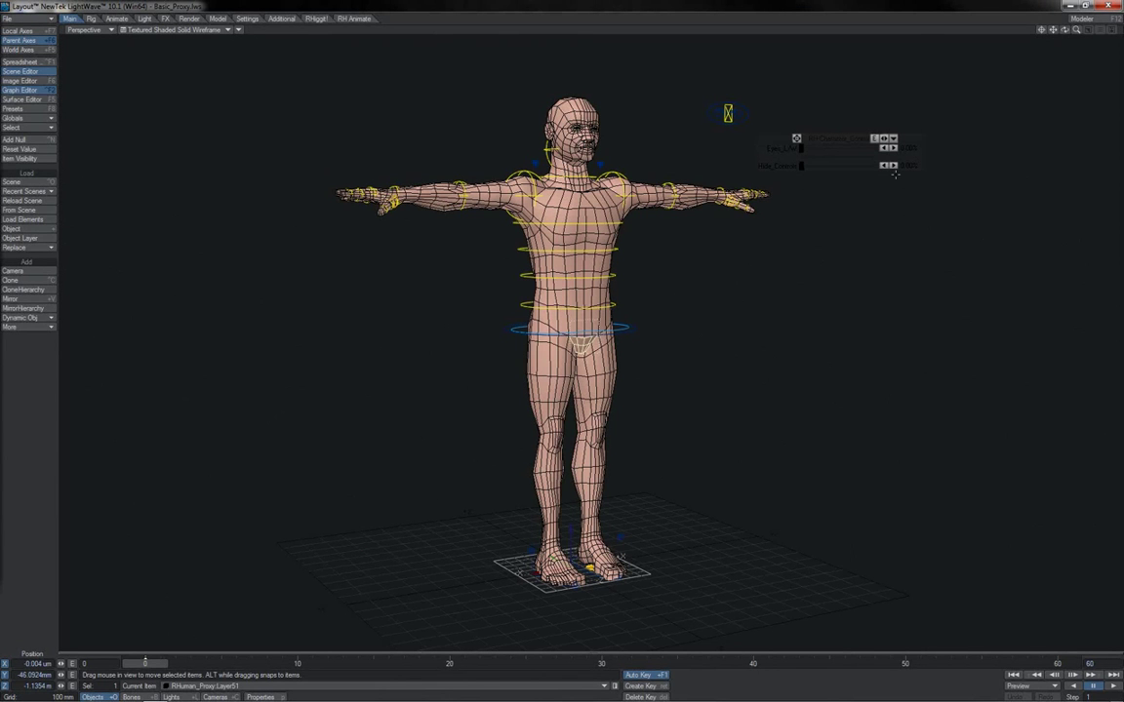
# Show the schematic beside the perspective view and select the body rig hierarchy and the separate IK control group
pyautogui.press('d')
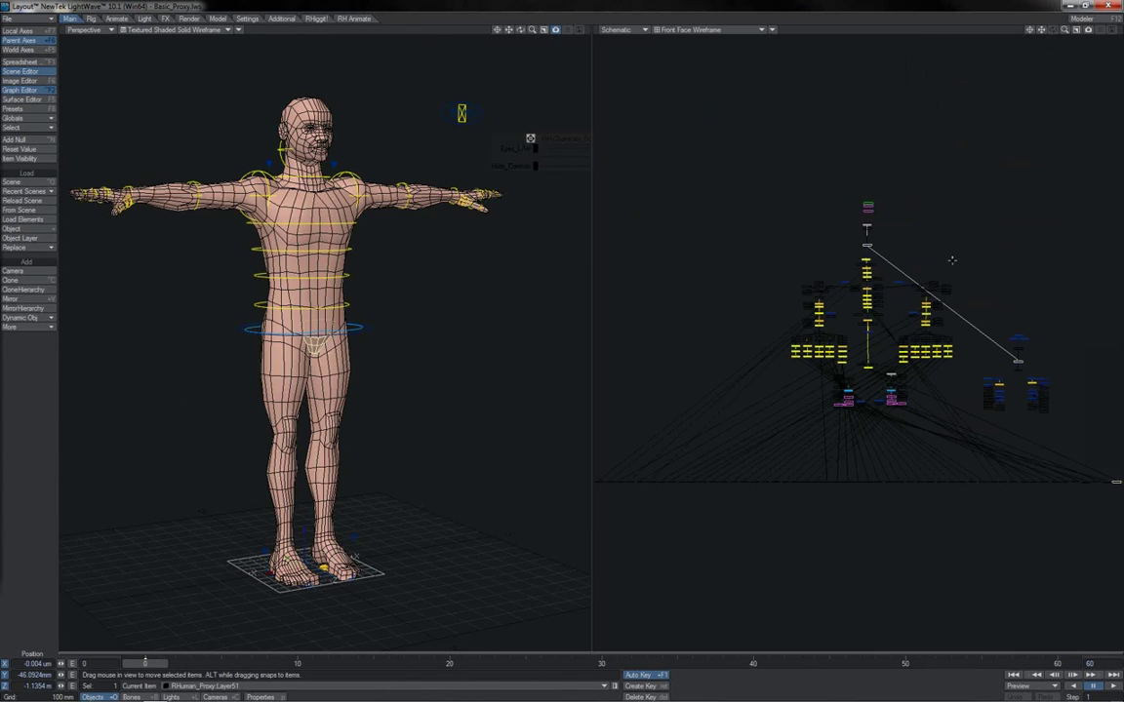
pyautogui.moveTo(956, 255); pyautogui.dragTo(777, 420)
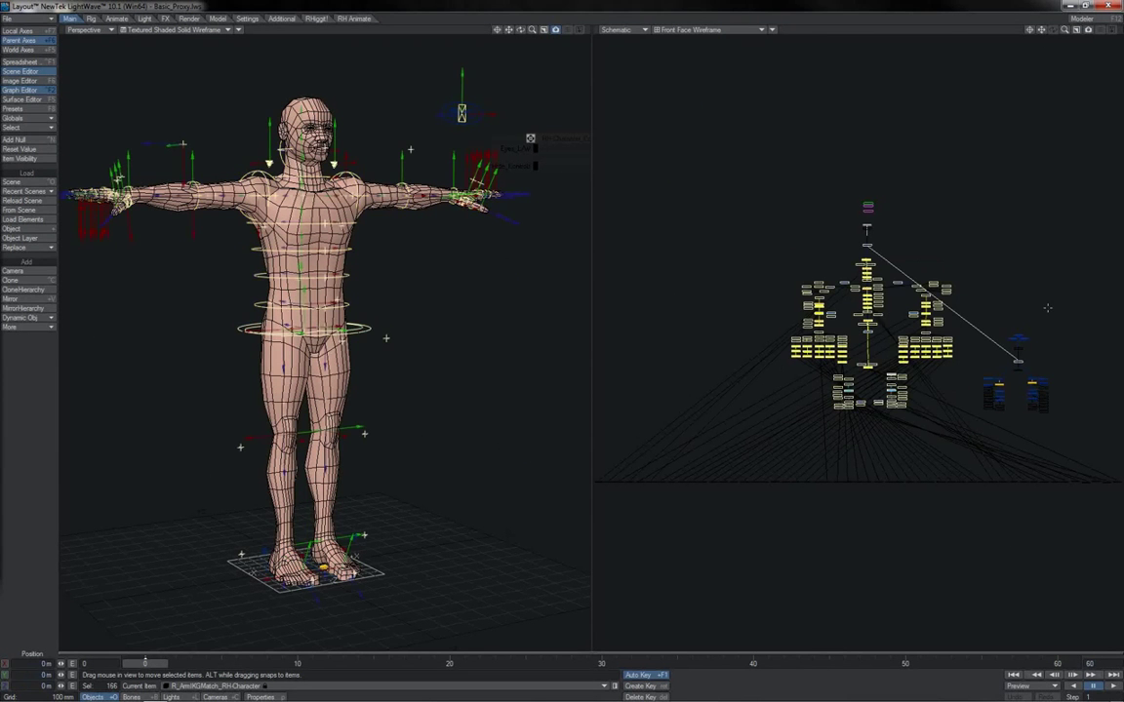
pyautogui.keyDown('shift'); pyautogui.moveTo(1047, 308); pyautogui.dragTo(966, 405); pyautogui.keyUp('shift')
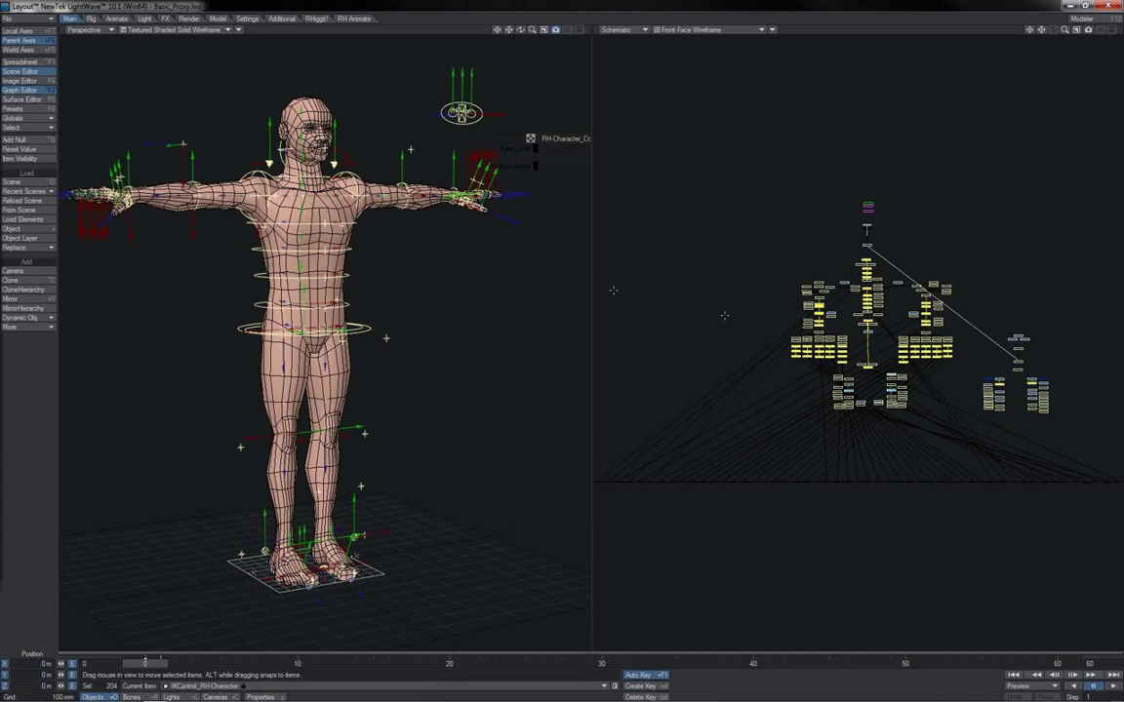
# Save the selected rig items' motions into the motion\New folder directory with MultiMotion, using User Selected and Match Exact Names
pyautogui.click(116, 19)
pyautogui.click(27, 255)
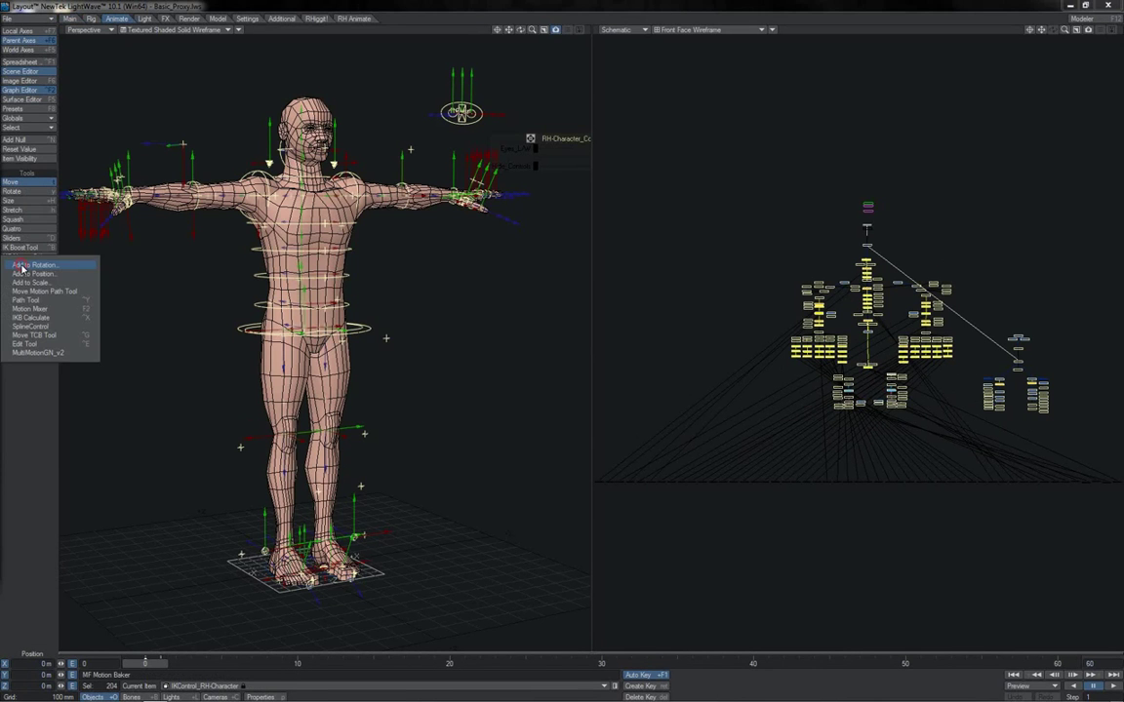
pyautogui.click(39, 357)
pyautogui.click(301, 305)
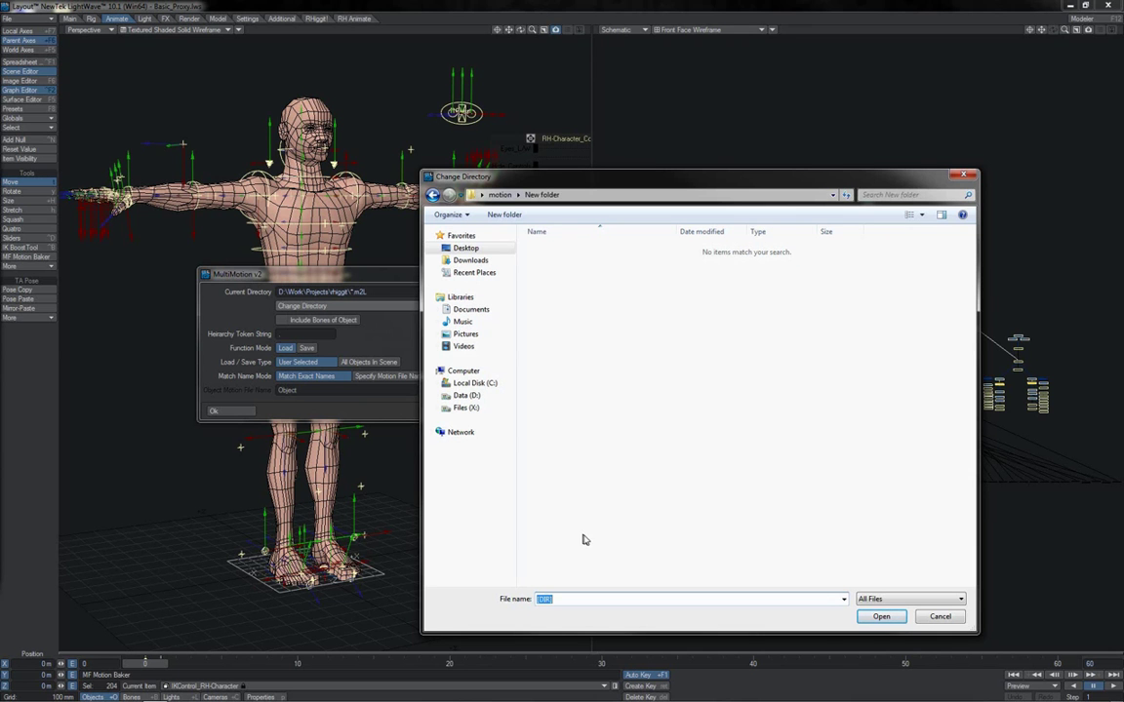
pyautogui.write('moves.m2L')
pyautogui.click(861, 618)
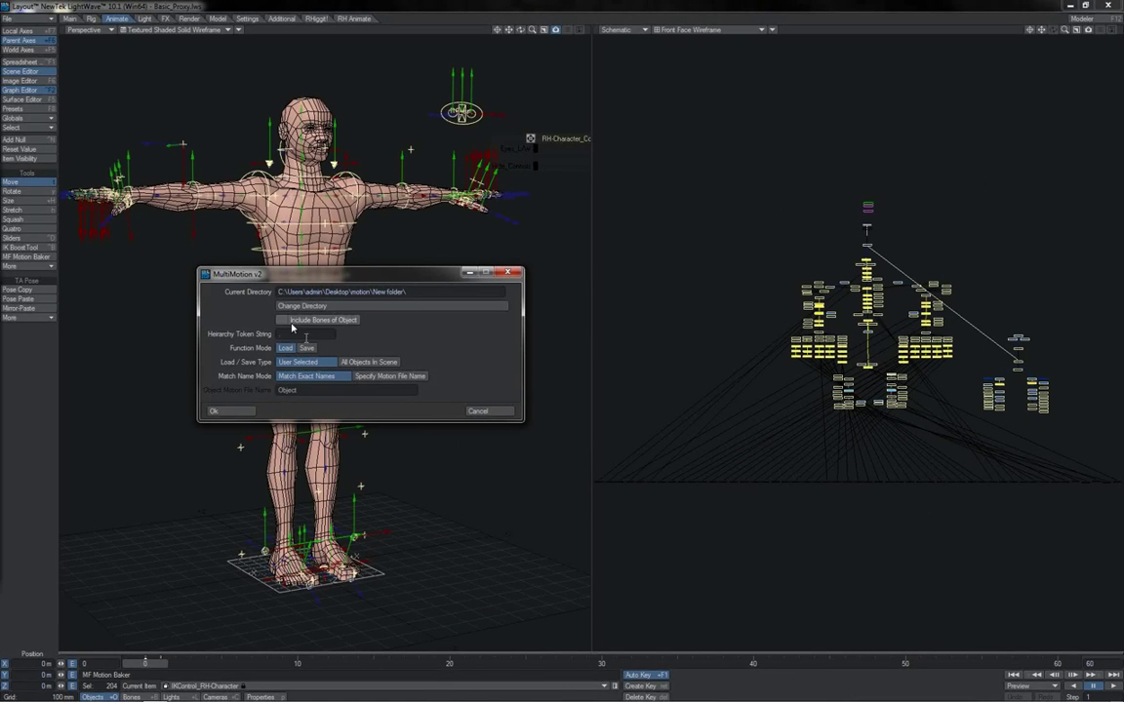
pyautogui.click(305, 349)
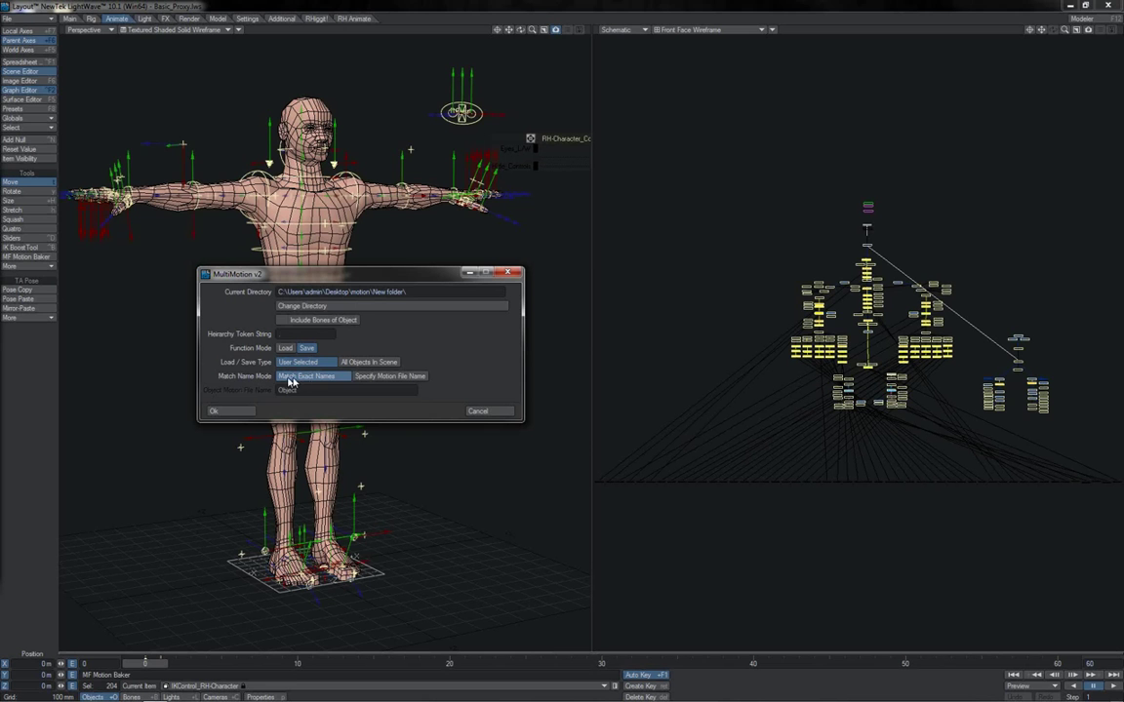
pyautogui.click(243, 413)
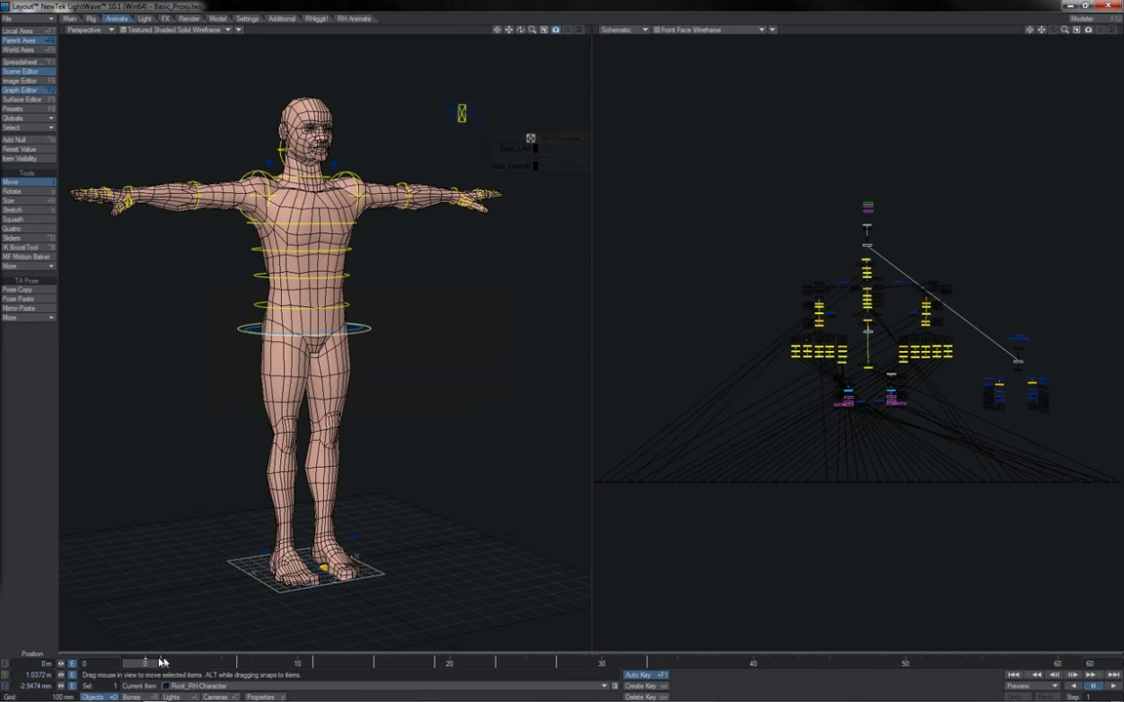
# Load the RH-Biped_Basic scene and view the character from an angle
pyautogui.keyDown('ctrl'); pyautogui.keyDown('shift'); pyautogui.click(182, 344); pyautogui.keyUp('shift'); pyautogui.keyUp('ctrl')
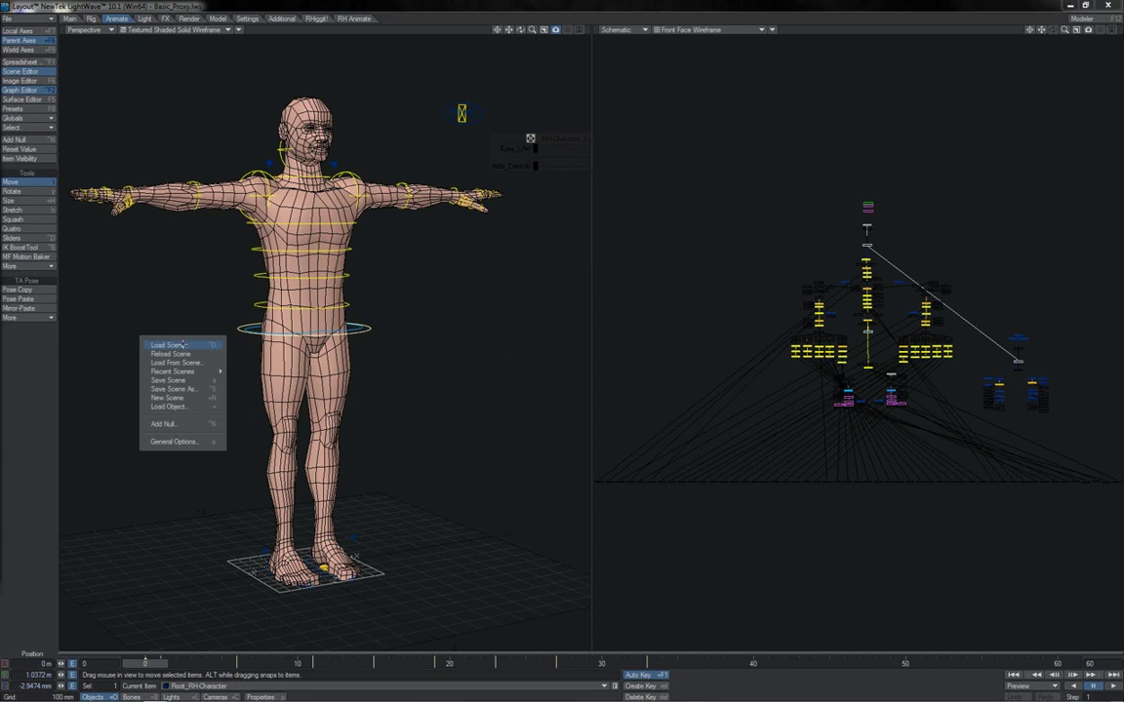
pyautogui.click(182, 345)
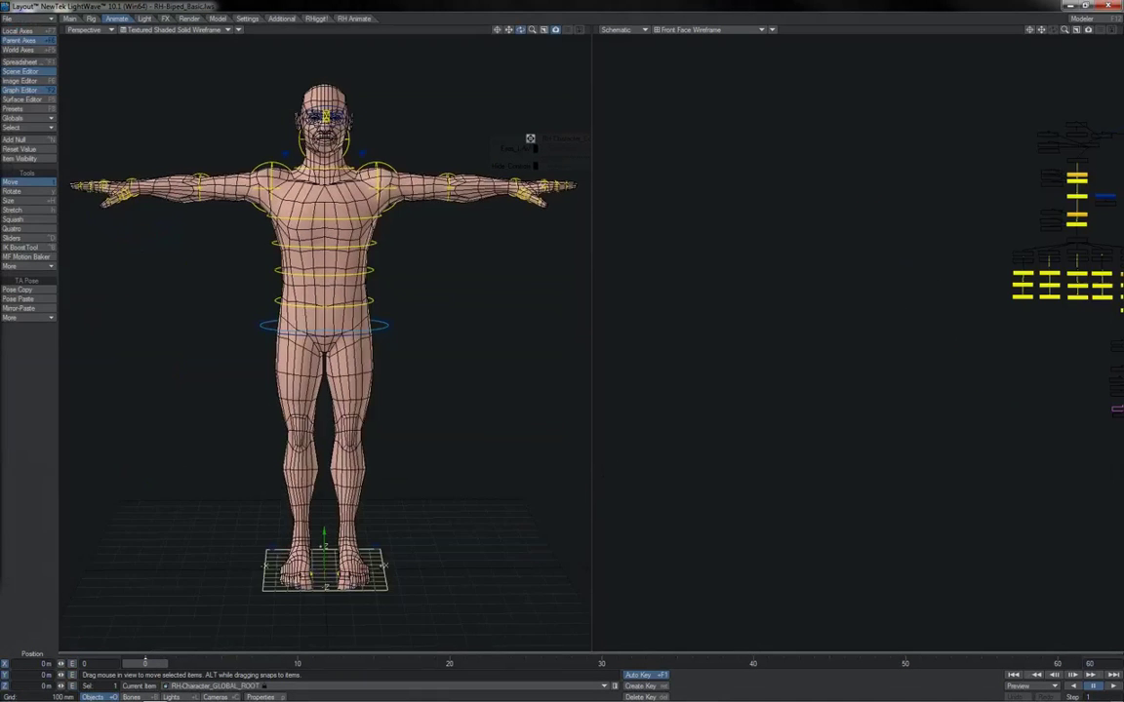
pyautogui.moveTo(520, 30); pyautogui.dragTo(529, 31)
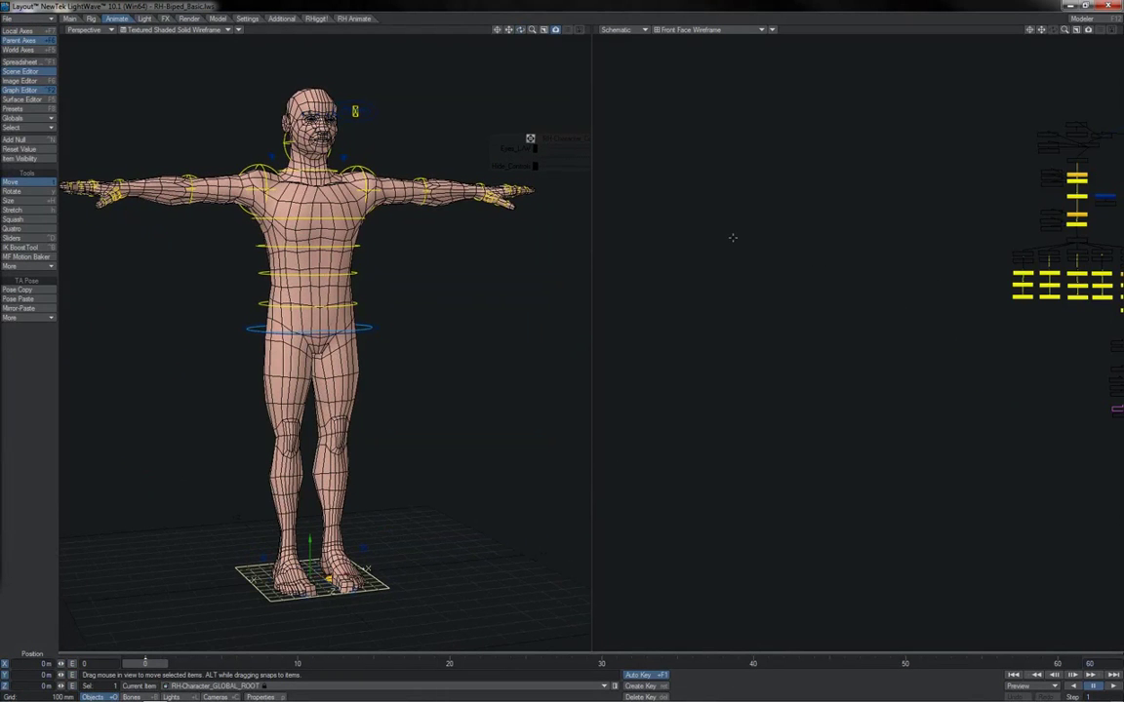
# Select the body rig hierarchy and the IK control group in the schematic, leaving out the deform rig
pyautogui.press('a')
pyautogui.moveTo(790, 279); pyautogui.dragTo(592, 487)
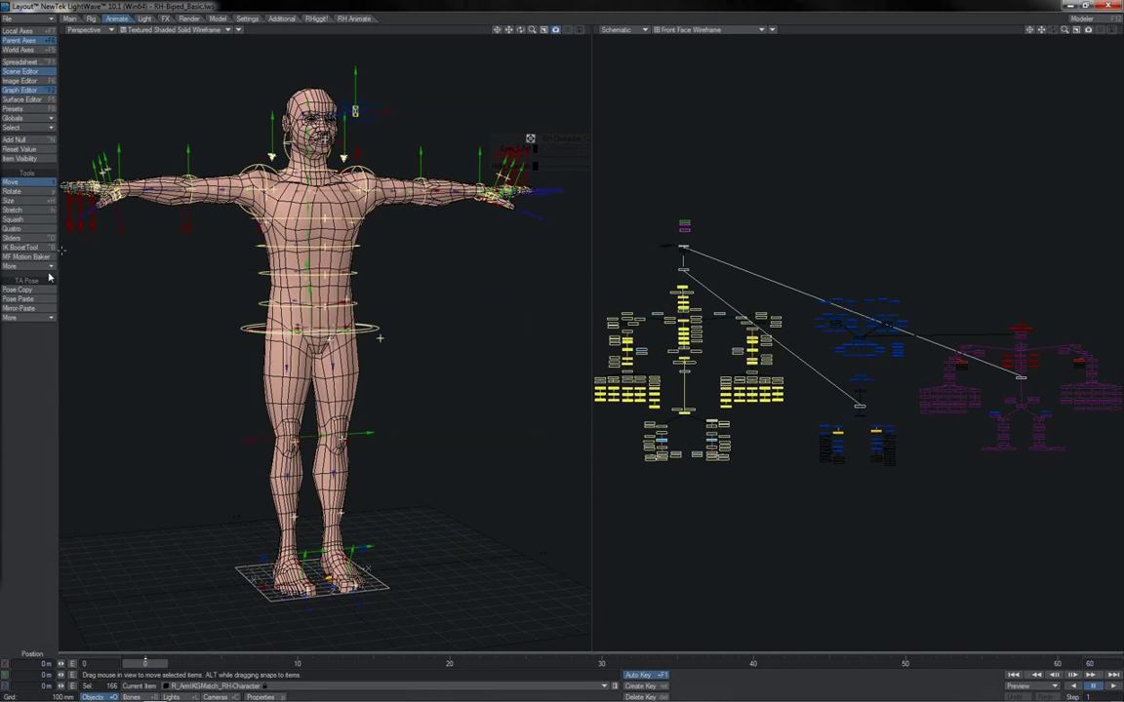
pyautogui.keyDown('shift'); pyautogui.moveTo(900, 370); pyautogui.dragTo(812, 484); pyautogui.keyUp('shift')
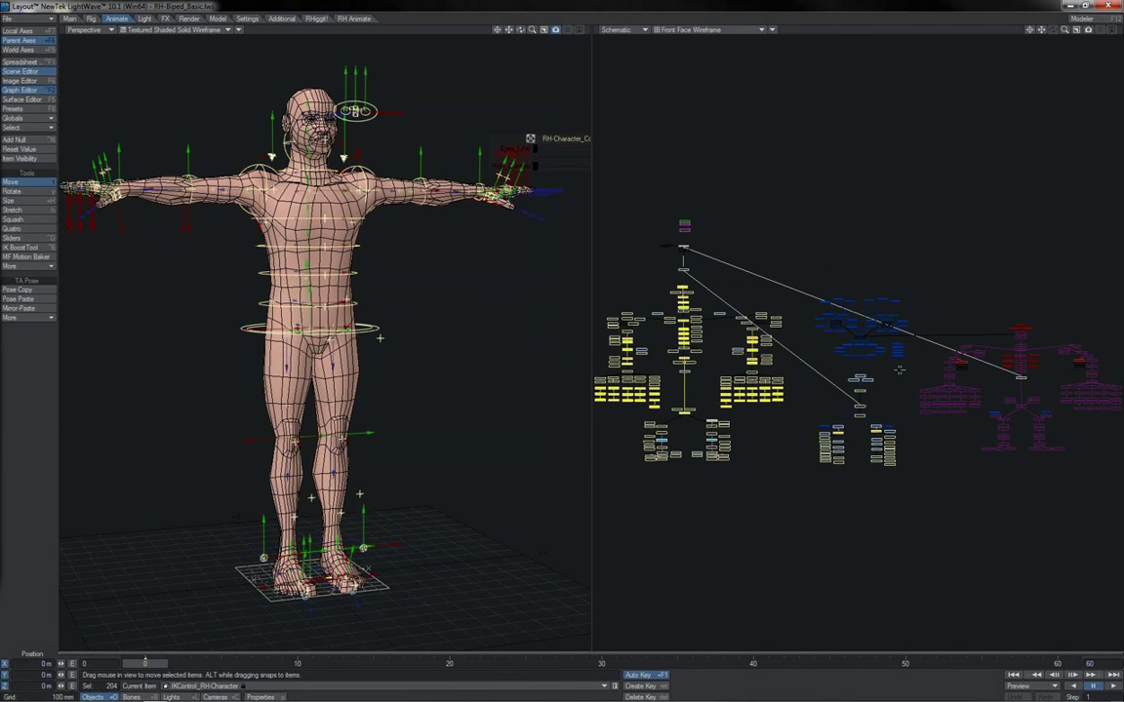
# Load the saved motions from motion\New folder onto the selected items with MultiMotion, matching exact names, and return to frame 0
pyautogui.click(43, 265)
pyautogui.click(43, 265)
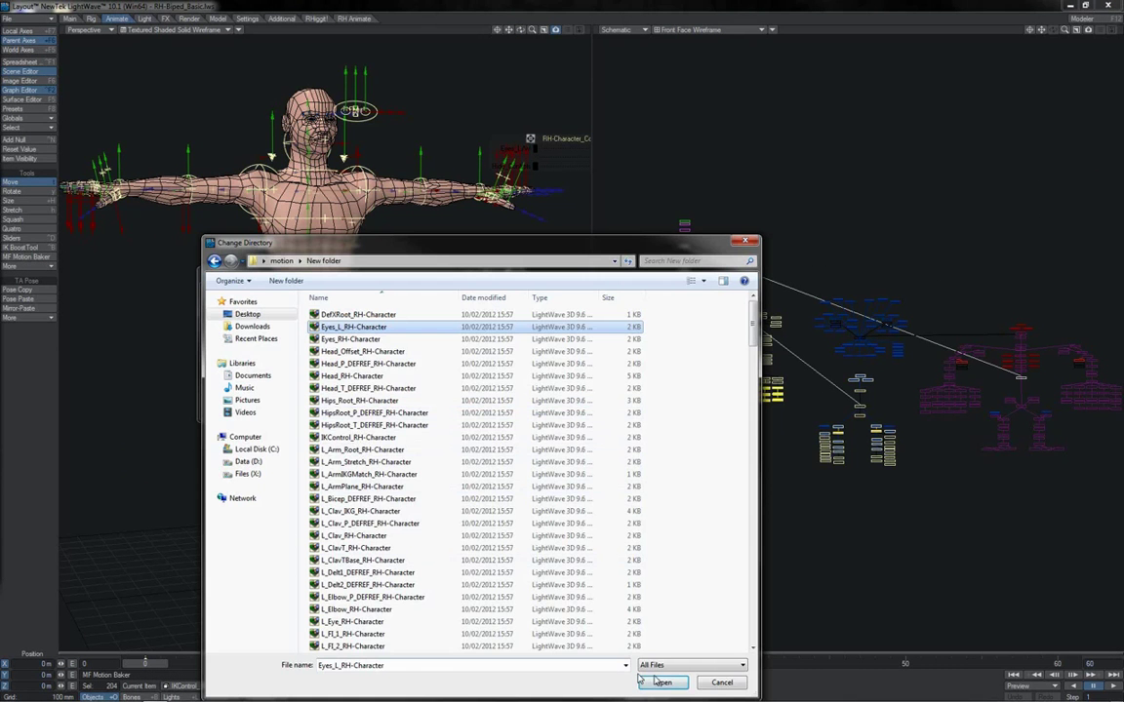
pyautogui.click(662, 682)
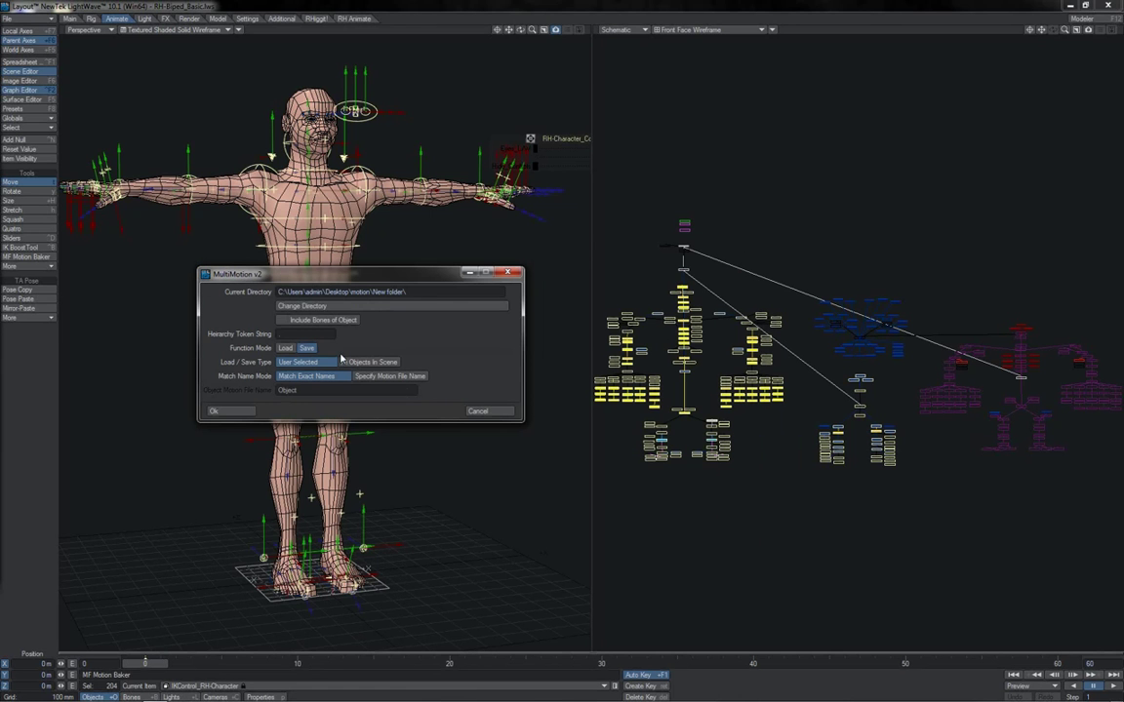
pyautogui.click(287, 349)
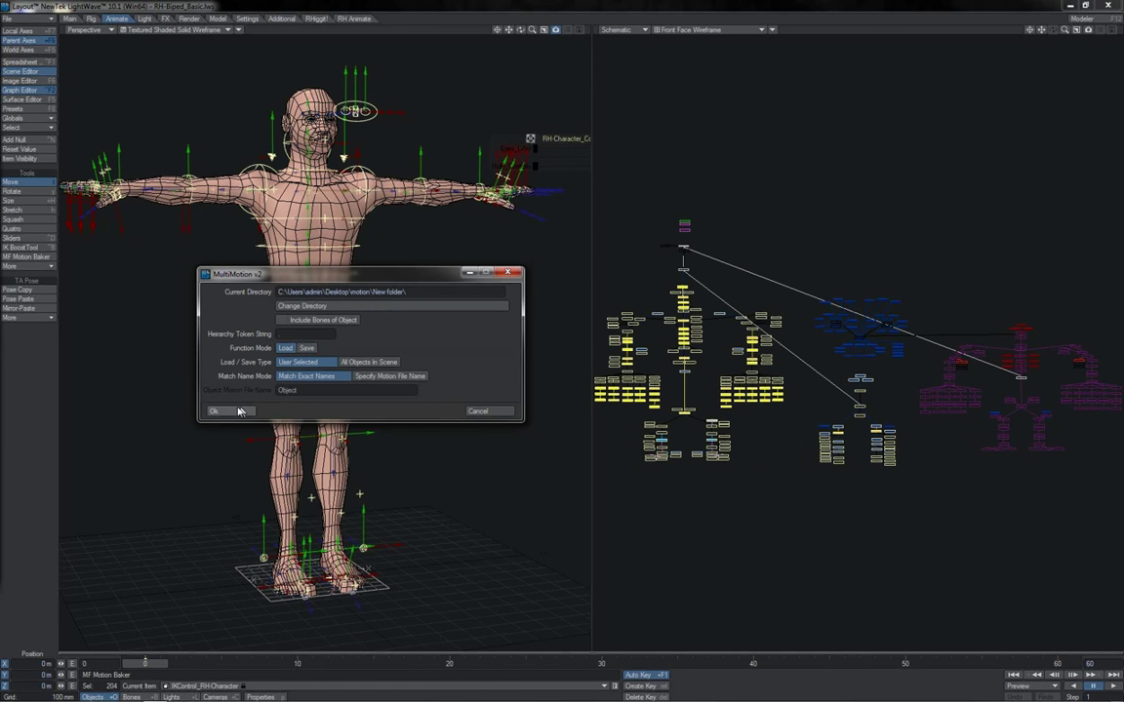
pyautogui.click(227, 410)
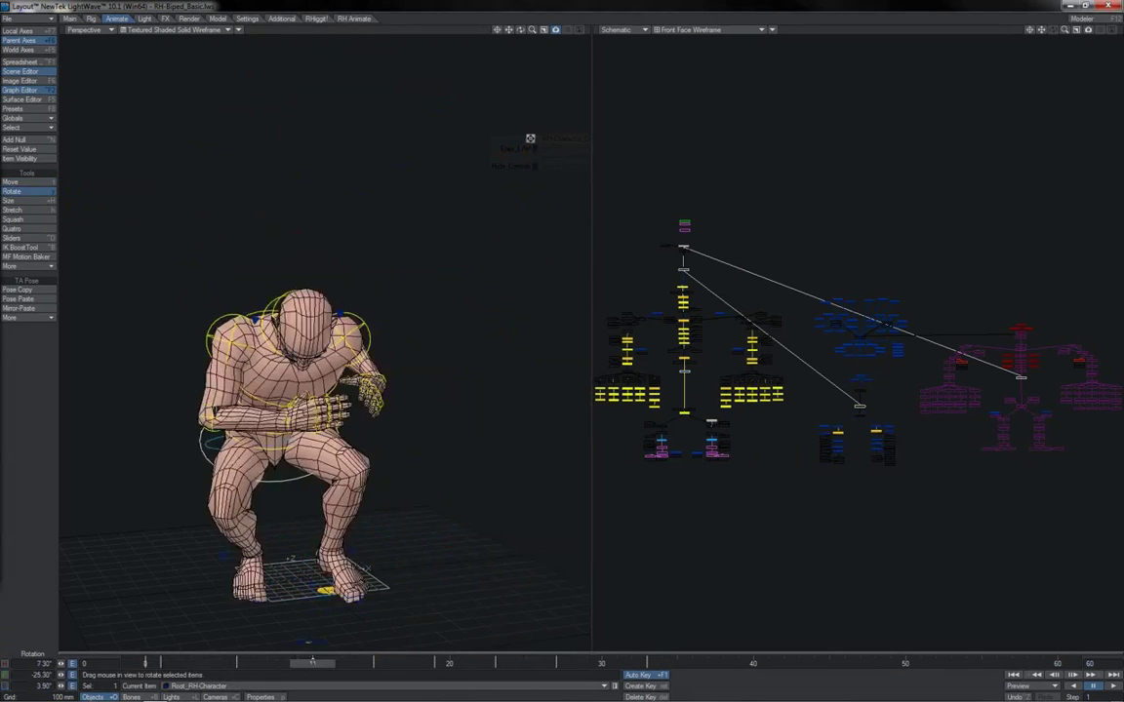
pyautogui.moveTo(342, 664); pyautogui.dragTo(139, 667)
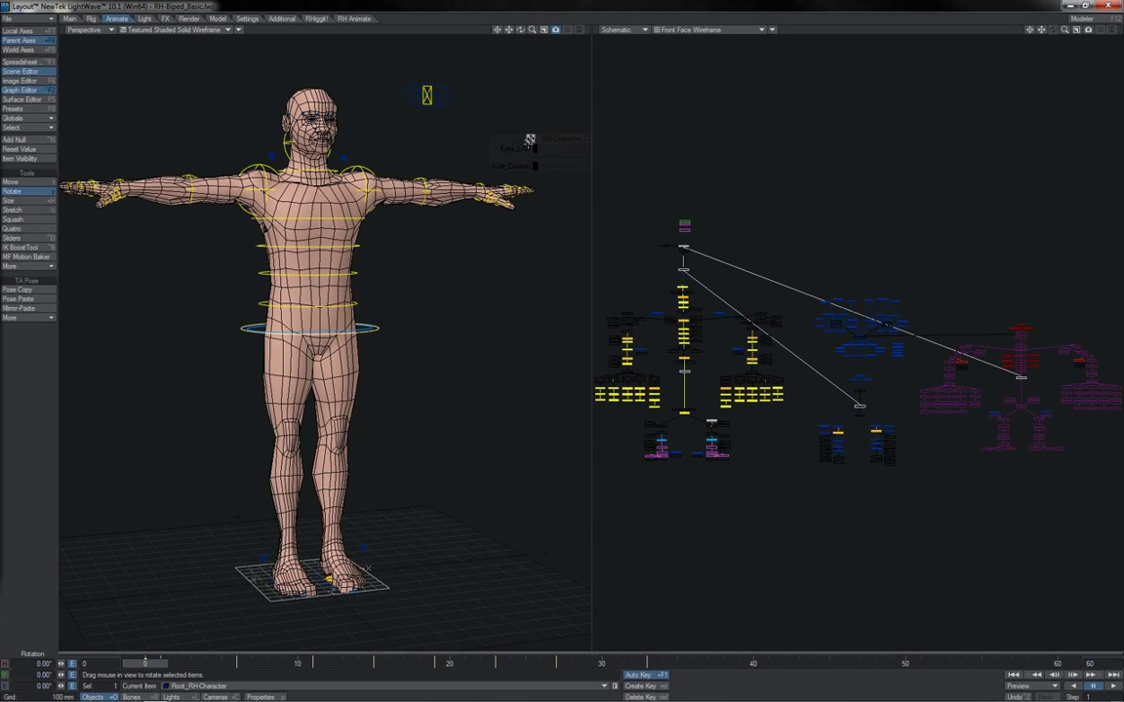
# Restore the single perspective view, select RH-Character_Controls, and move its slider panel higher beside the head
pyautogui.click(553, 30)
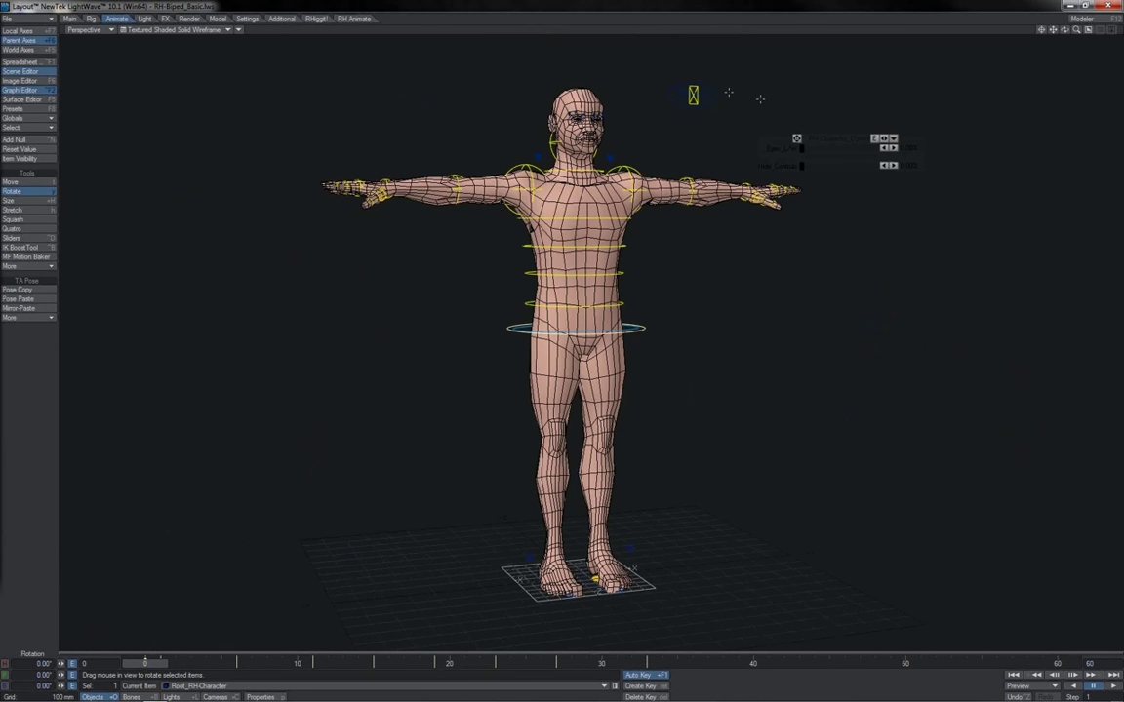
pyautogui.click(797, 138)
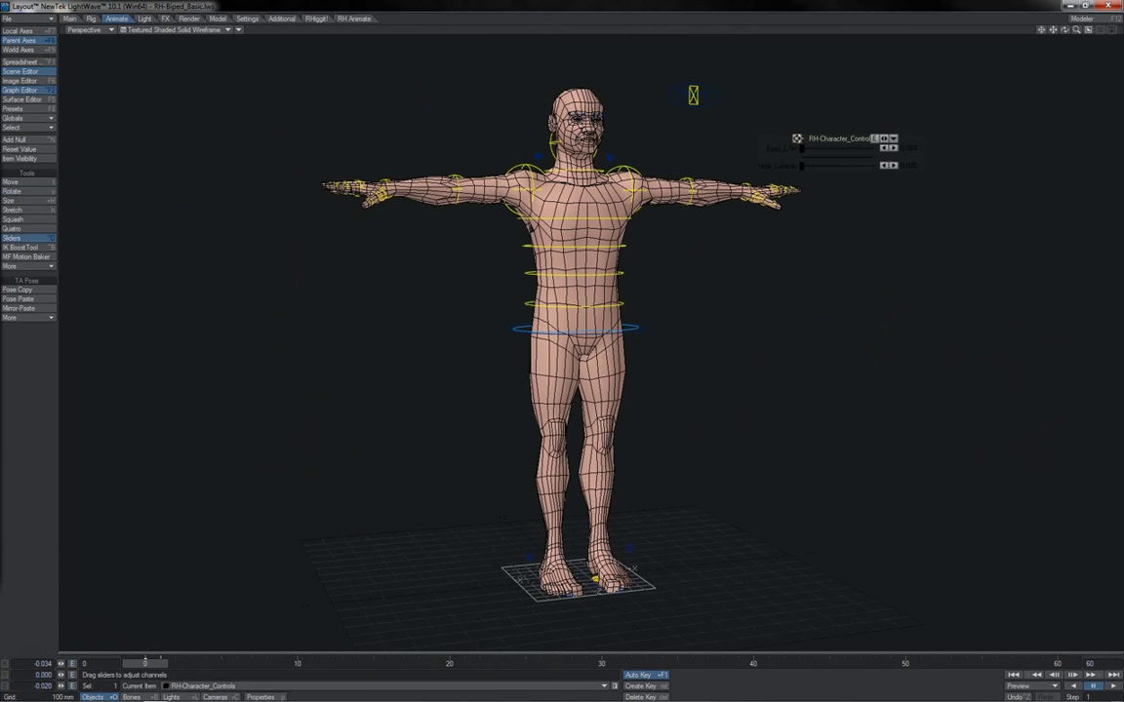
pyautogui.moveTo(796, 138); pyautogui.dragTo(791, 94)
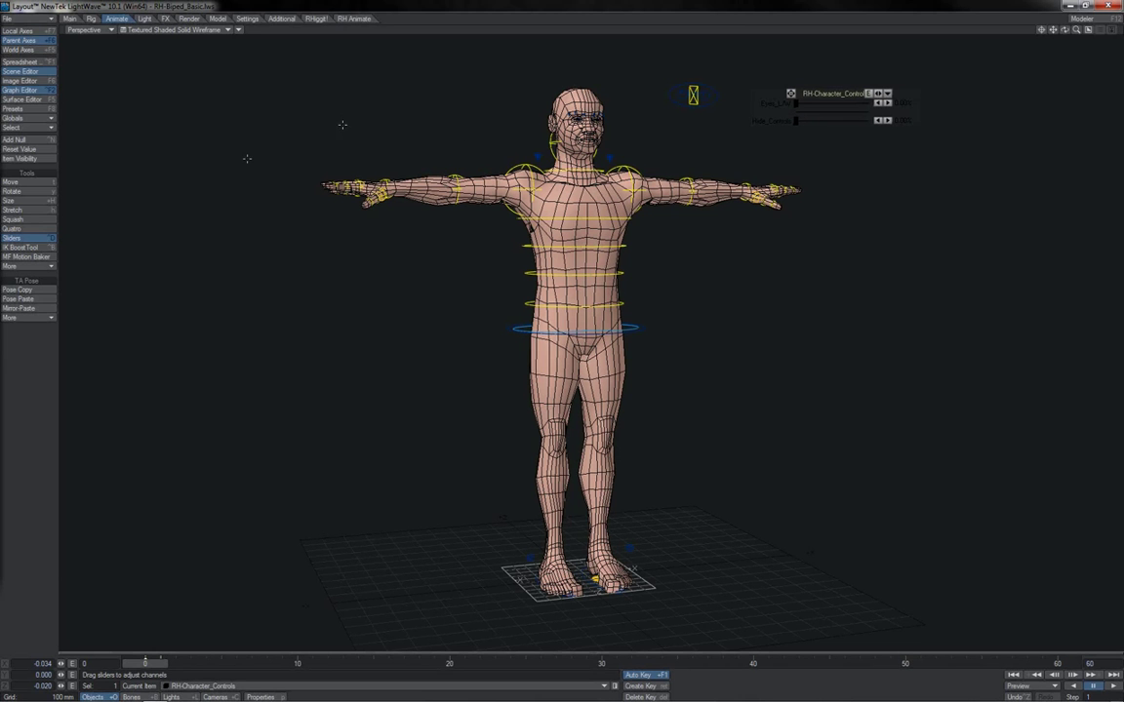
# Load only the two LW_MasterChannel plug-ins from the animated proxy scene, with Merge only motion envelopes enabled
pyautogui.click(68, 18)
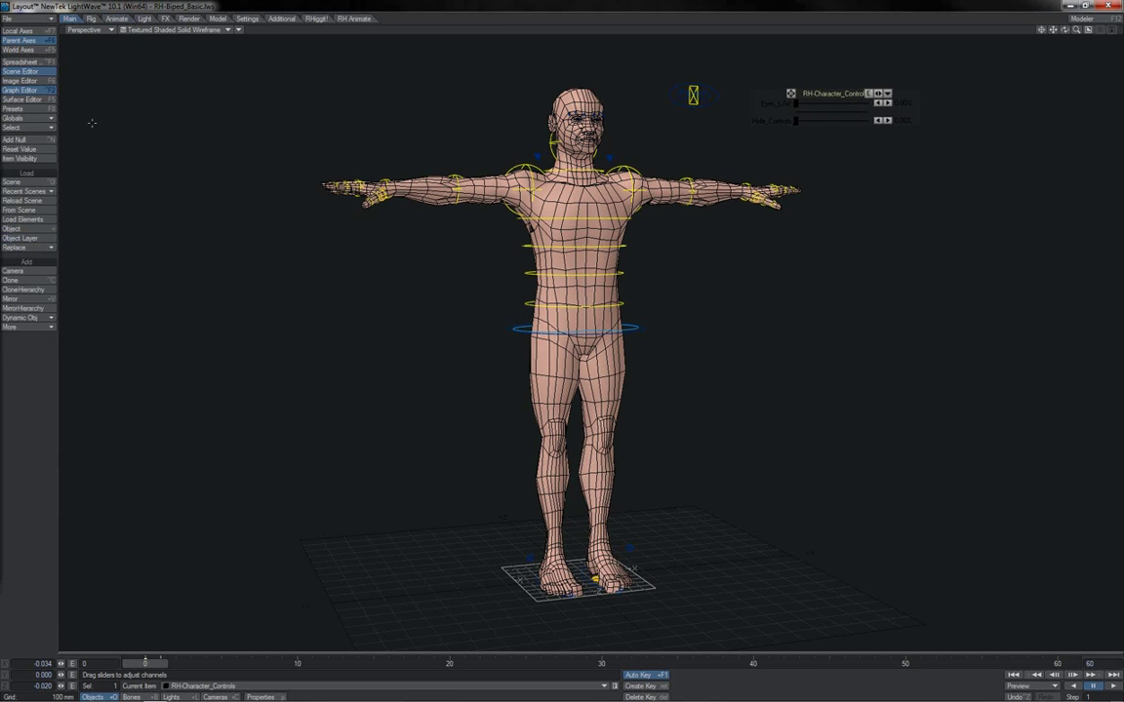
pyautogui.click(44, 213)
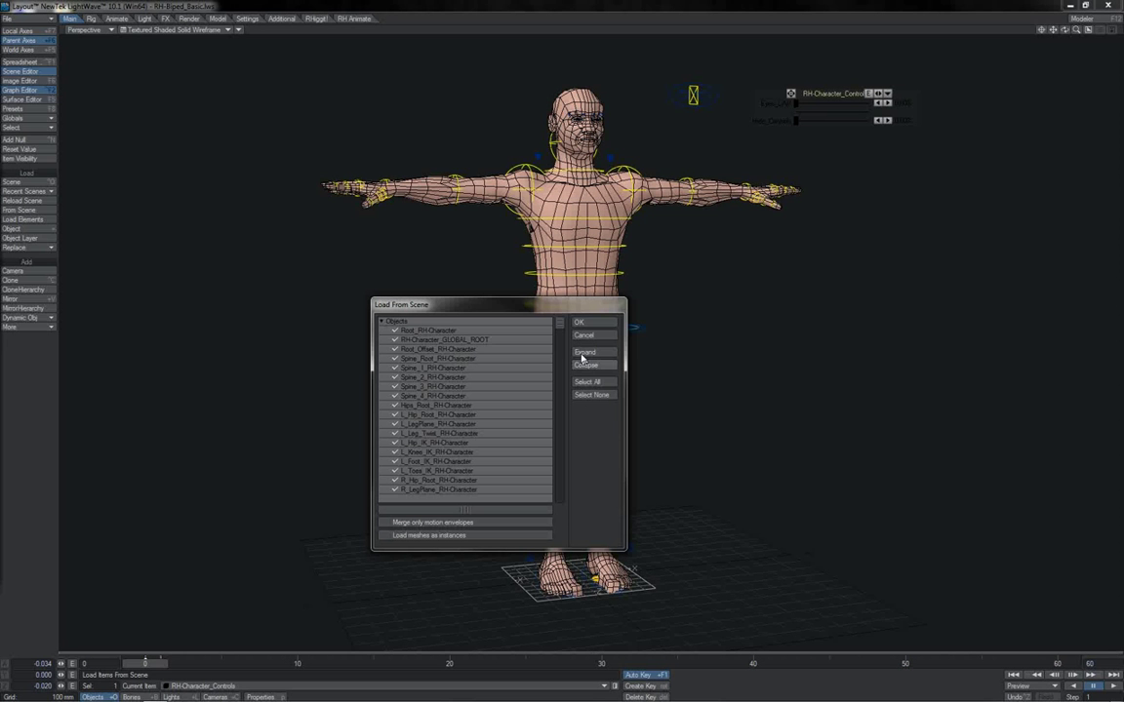
pyautogui.click(581, 355)
pyautogui.click(589, 396)
pyautogui.moveTo(559, 324); pyautogui.dragTo(561, 503)
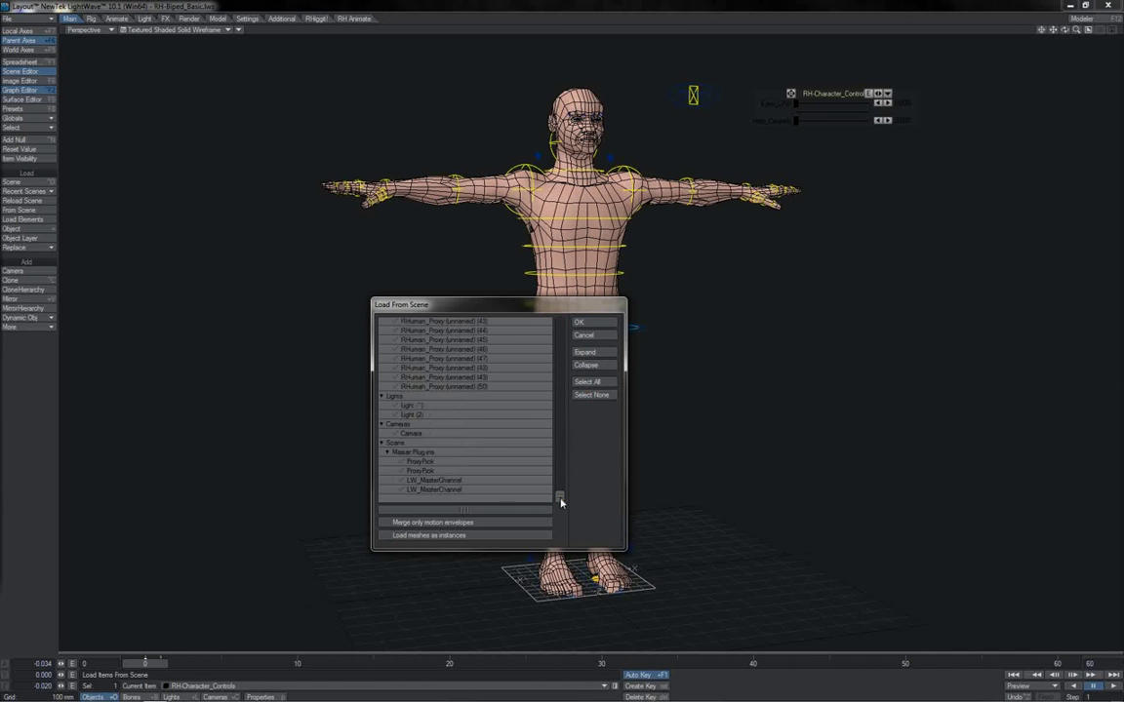
pyautogui.click(401, 480)
pyautogui.click(401, 489)
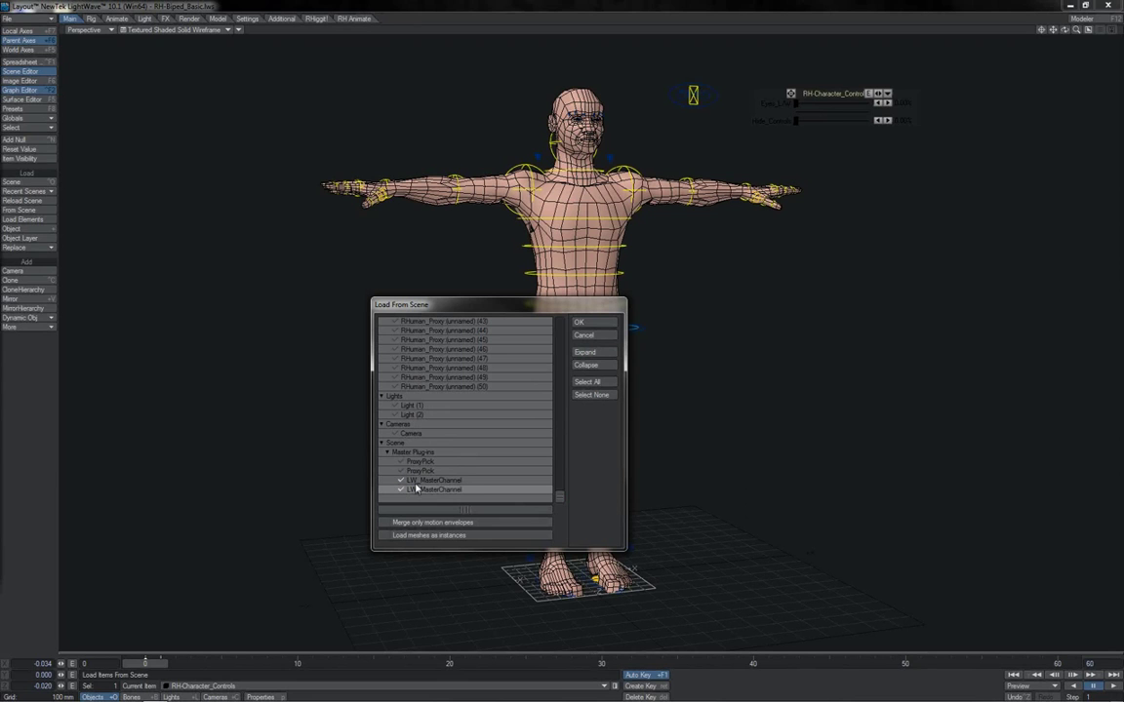
pyautogui.click(384, 522)
pyautogui.click(603, 323)
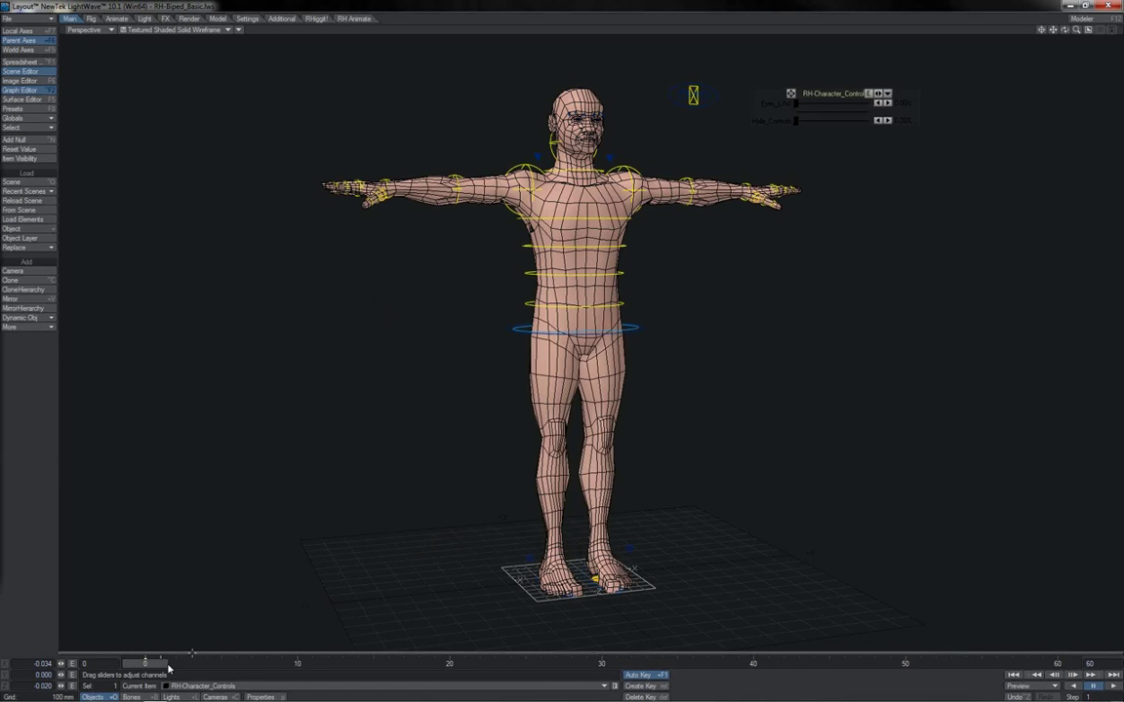
# Scrub through the transferred animation from frame 3 to frame 39 and return to frame 0
pyautogui.moveTo(156, 665); pyautogui.dragTo(190, 664)
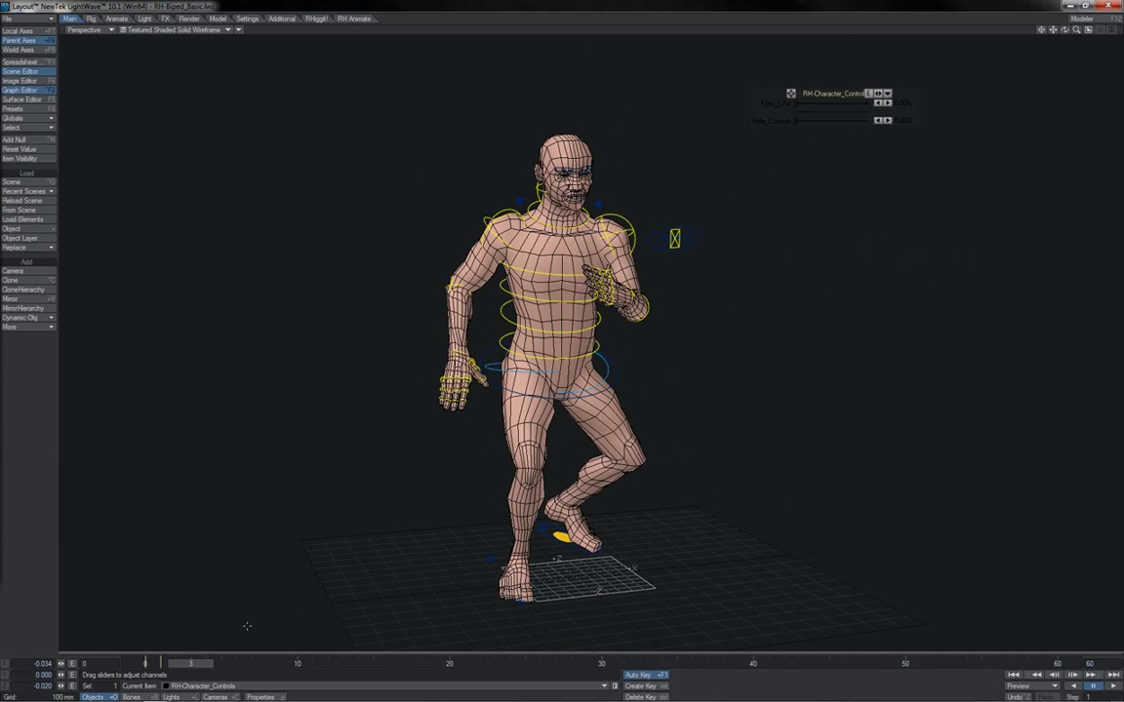
pyautogui.moveTo(192, 664); pyautogui.dragTo(586, 665)
pyautogui.click(752, 663)
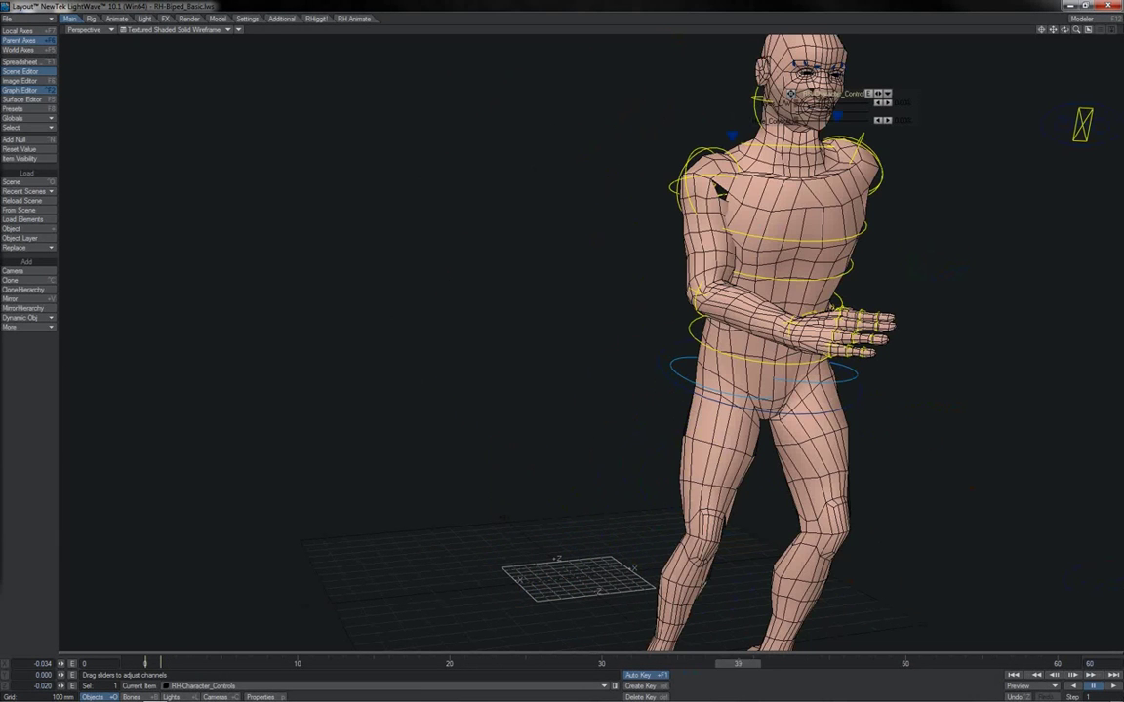
pyautogui.moveTo(752, 663); pyautogui.dragTo(145, 664)
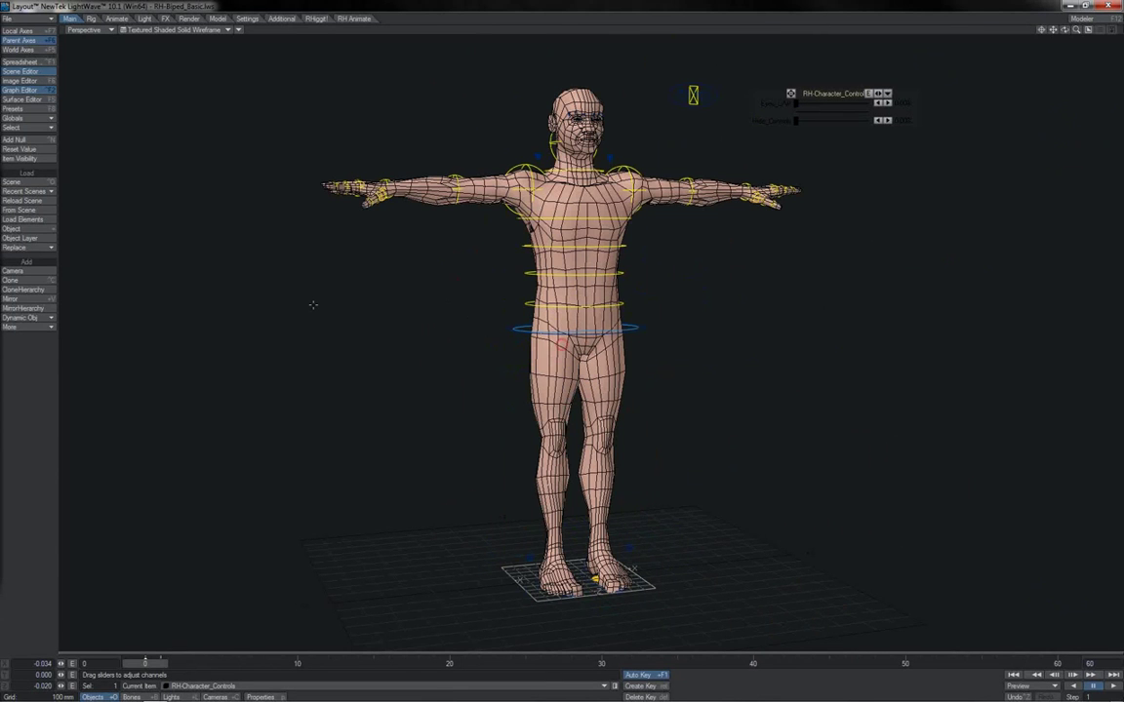